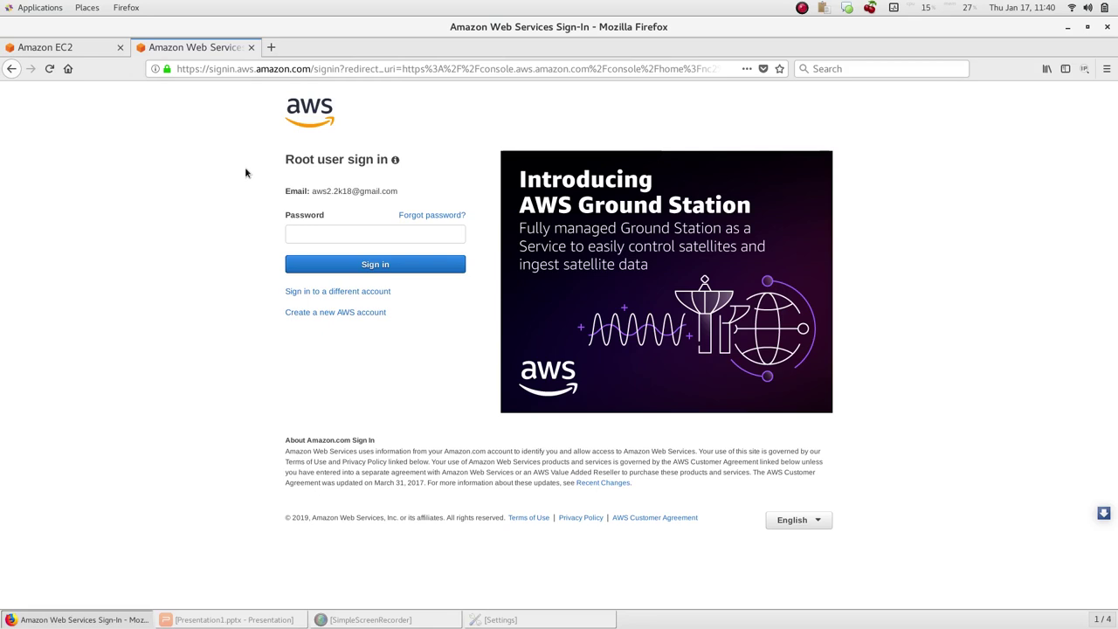
Step: Go to the AWS homepage by entering aws in the address bar
click(332, 68)
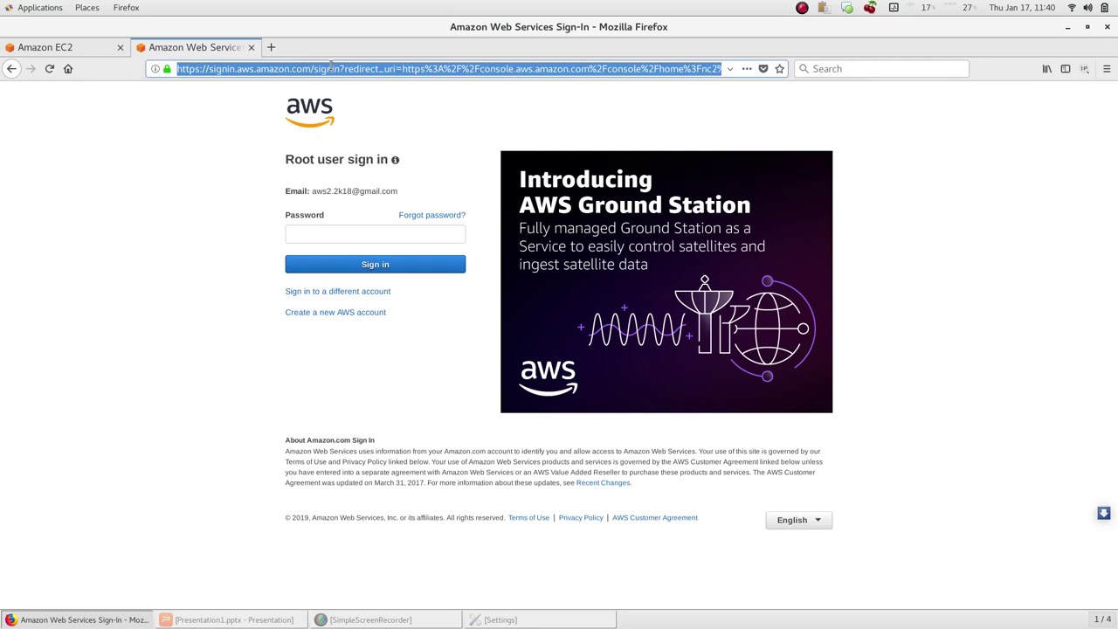
text(aws)
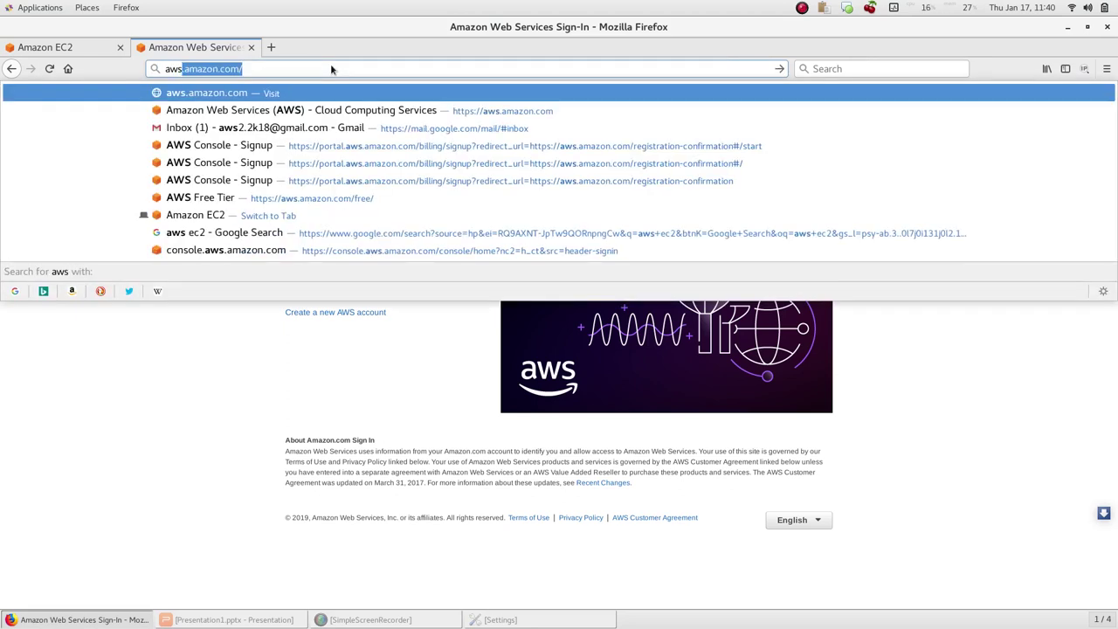
key(Return)
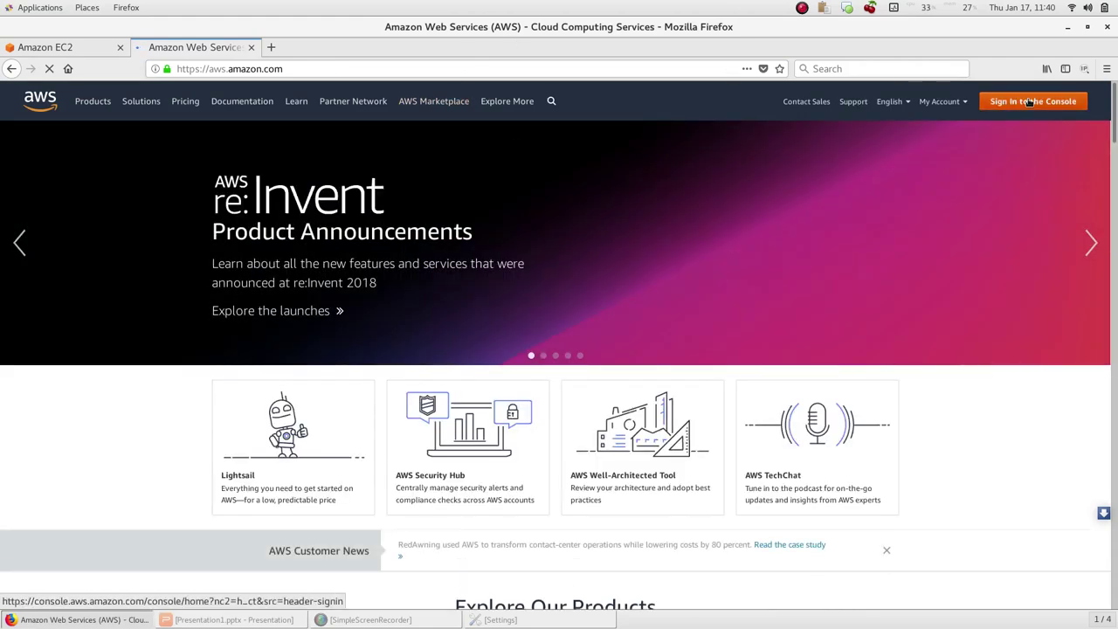
Step: Sign in to the console with the root account password, declining to save it
click(1032, 102)
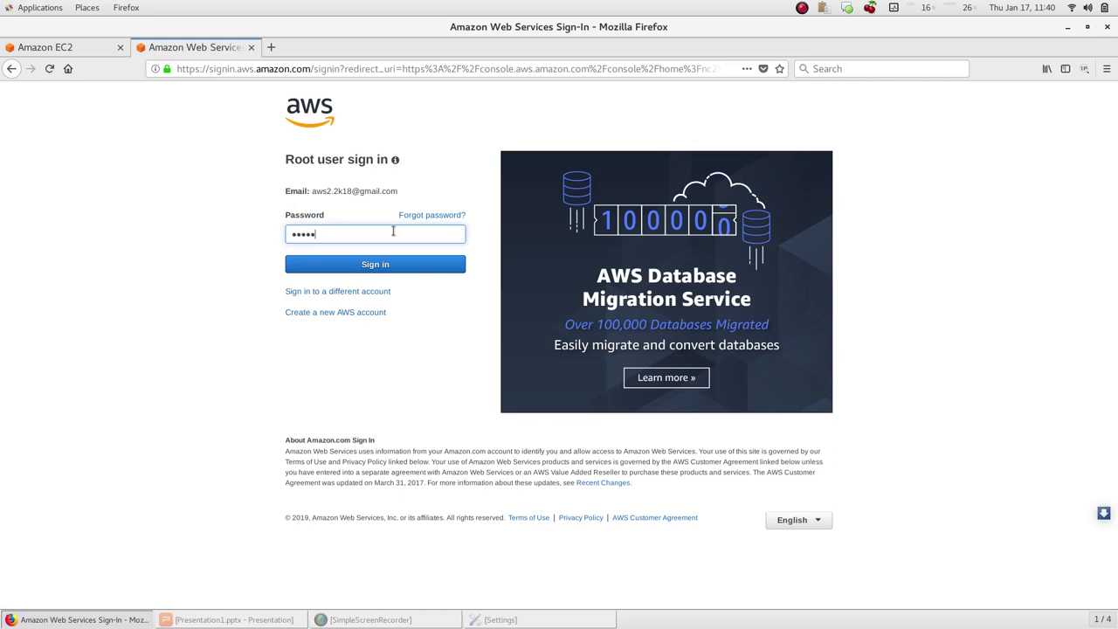
text(1)
key(Return)
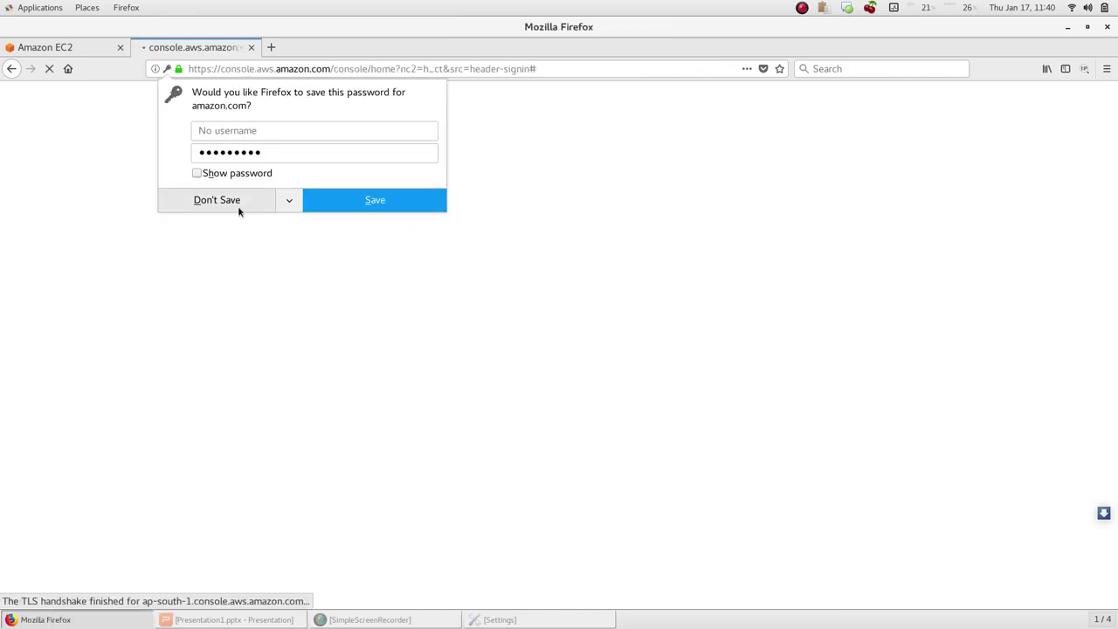
click(224, 210)
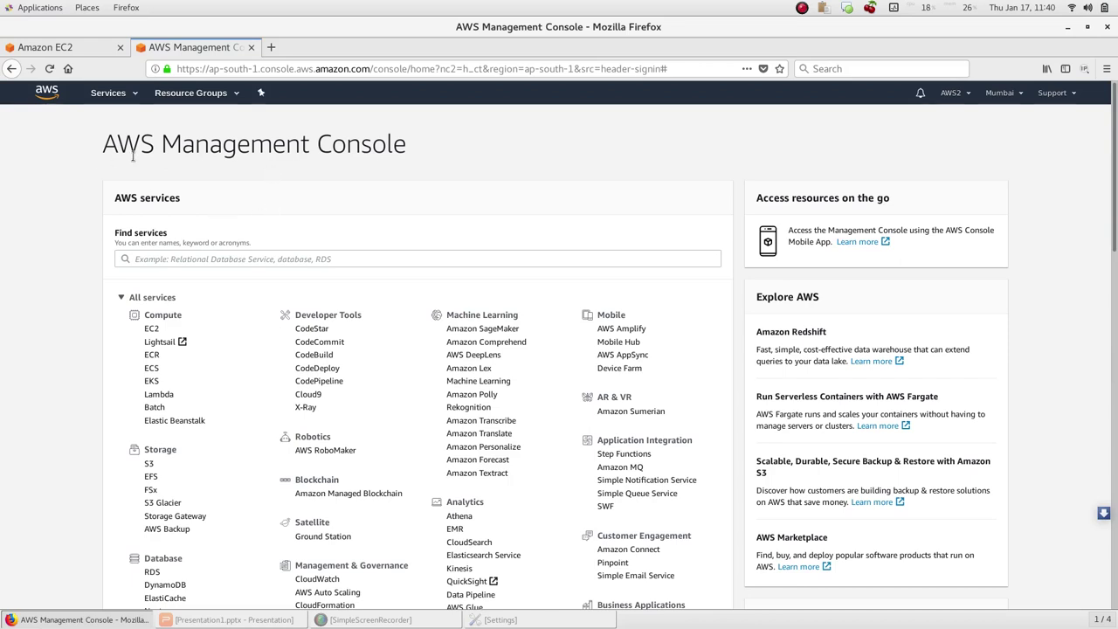
Step: Scroll down through the All services list on the console home and back to the top
scroll(1, 247, down, 1)
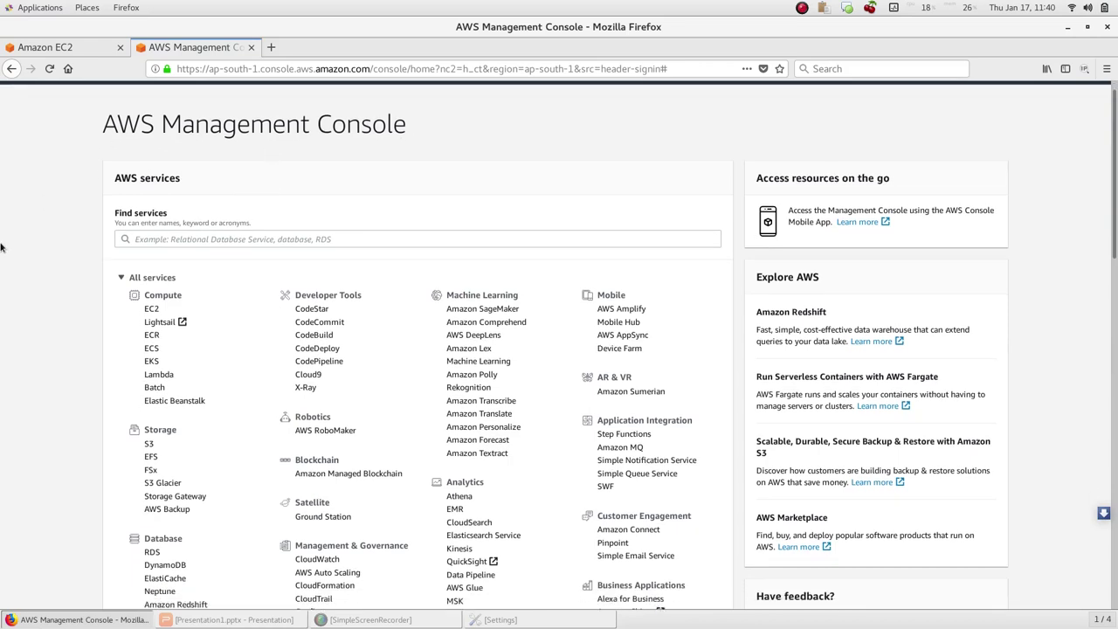
scroll(2, 251, down, 1)
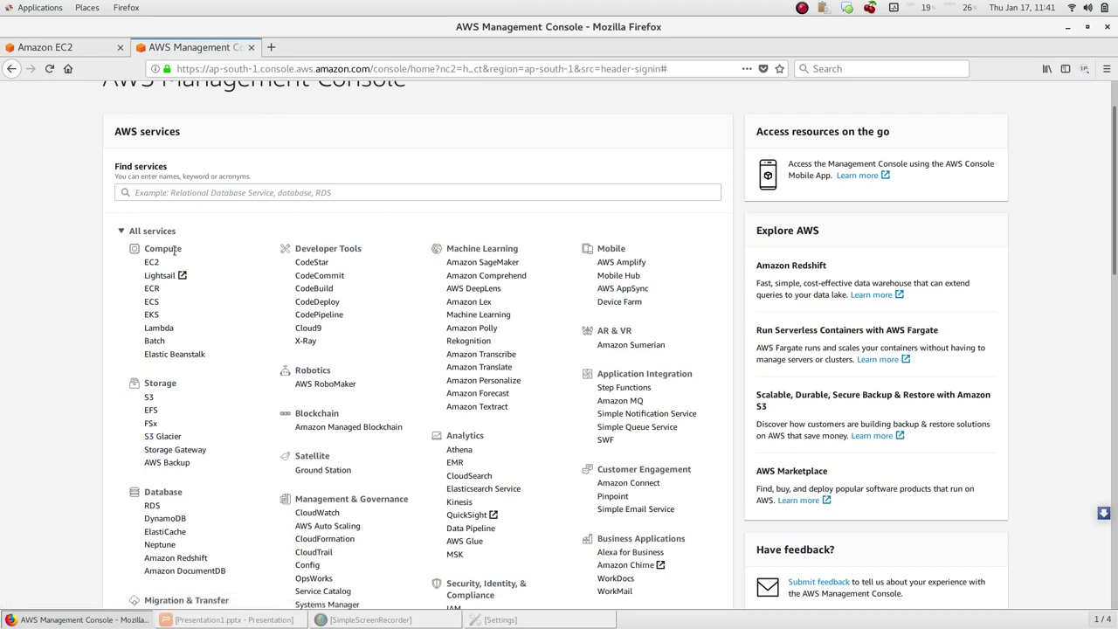
scroll(68, 283, down, 1)
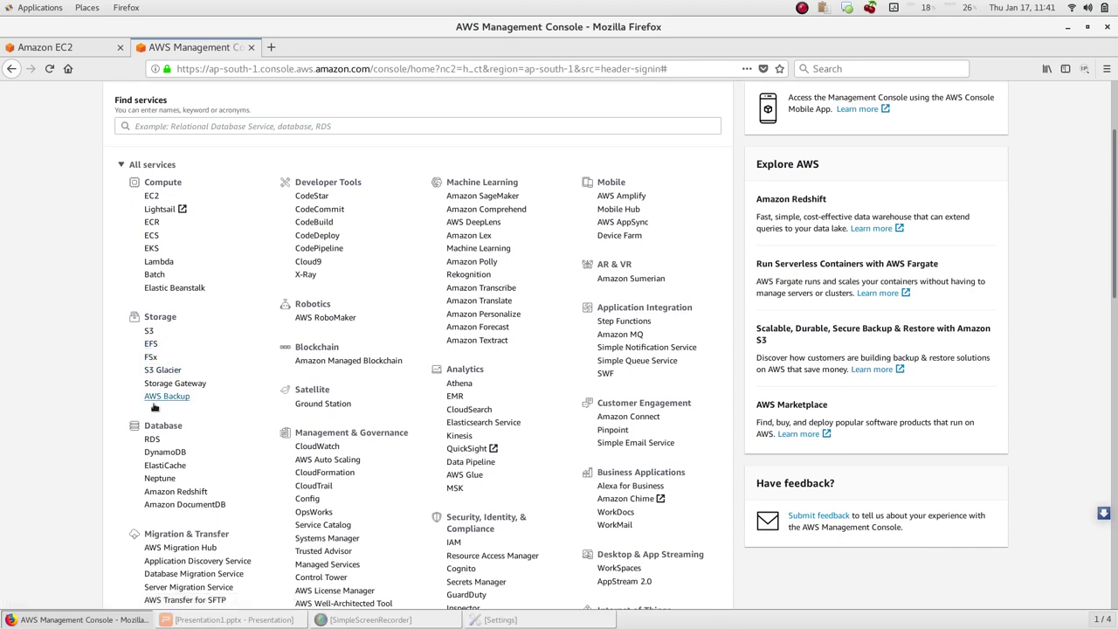
scroll(150, 384, up, 1)
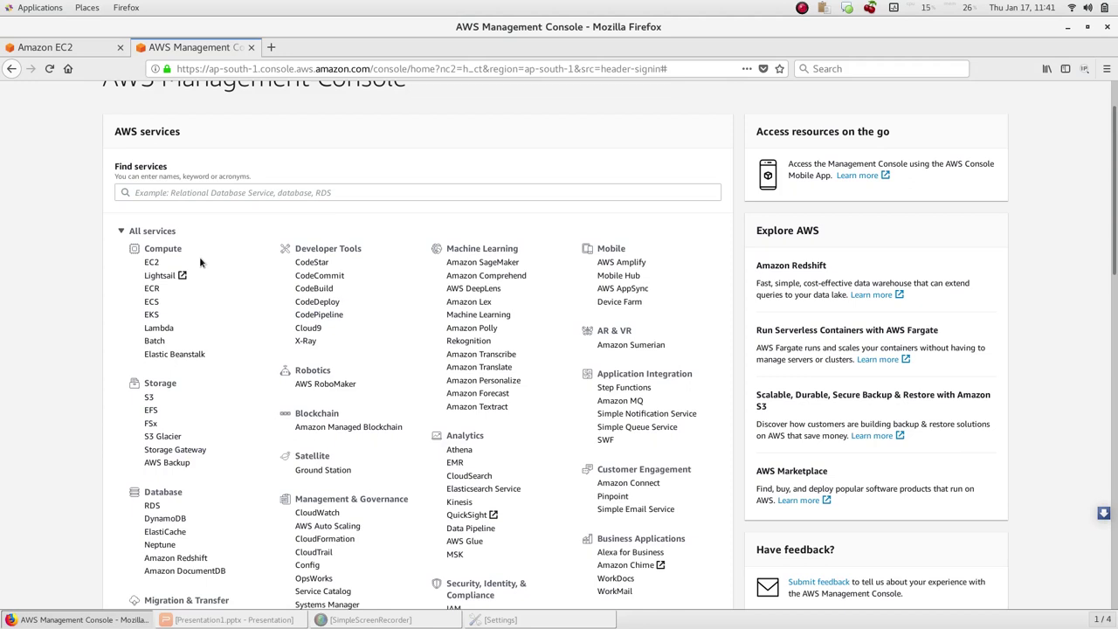
scroll(199, 256, up, 1)
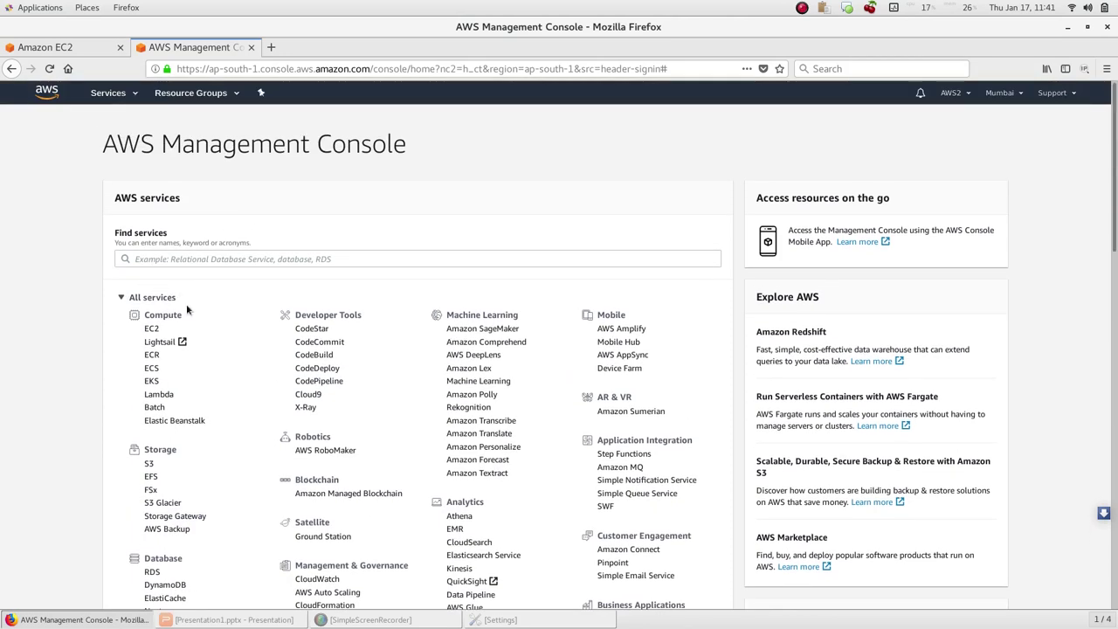
Step: Reach the EC2 dashboard via Compute and Services > EC2, then show Running Instances
click(150, 330)
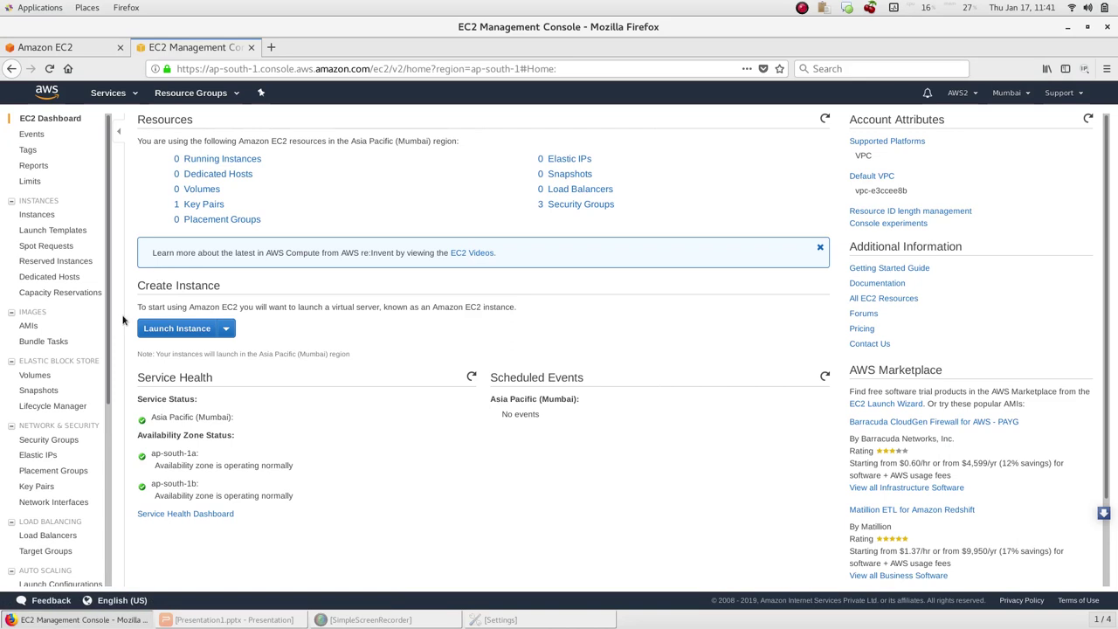
click(181, 329)
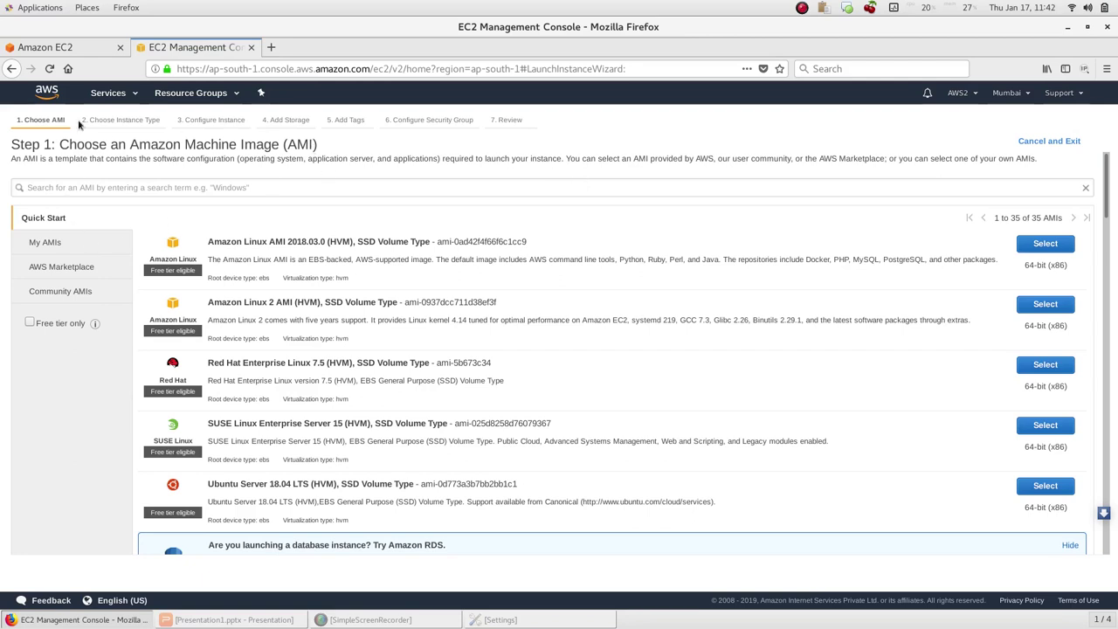
click(135, 93)
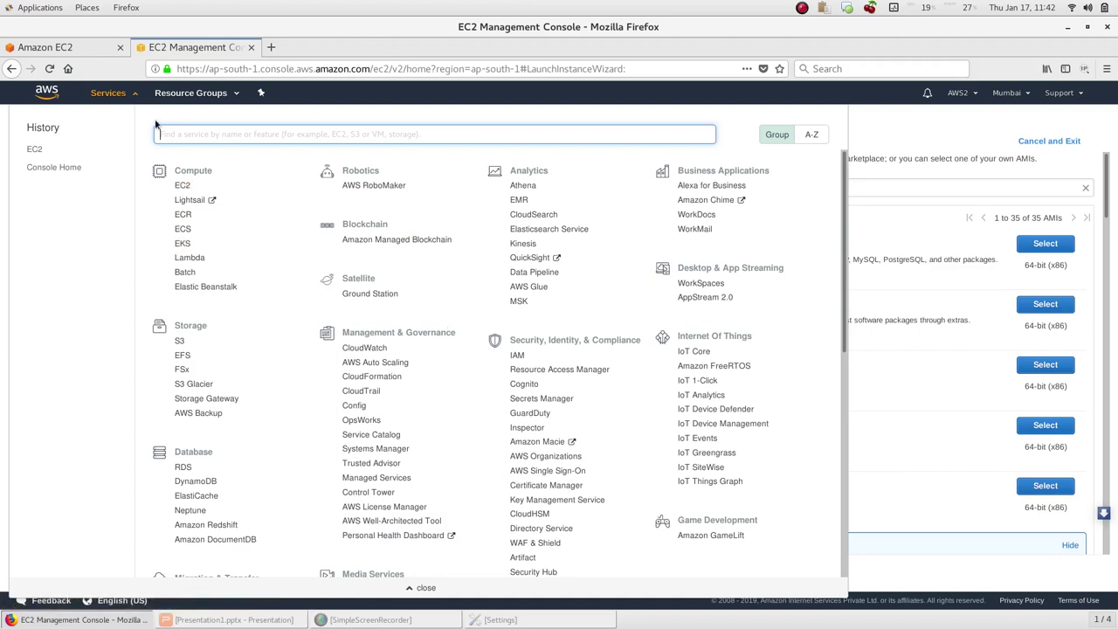
click(180, 185)
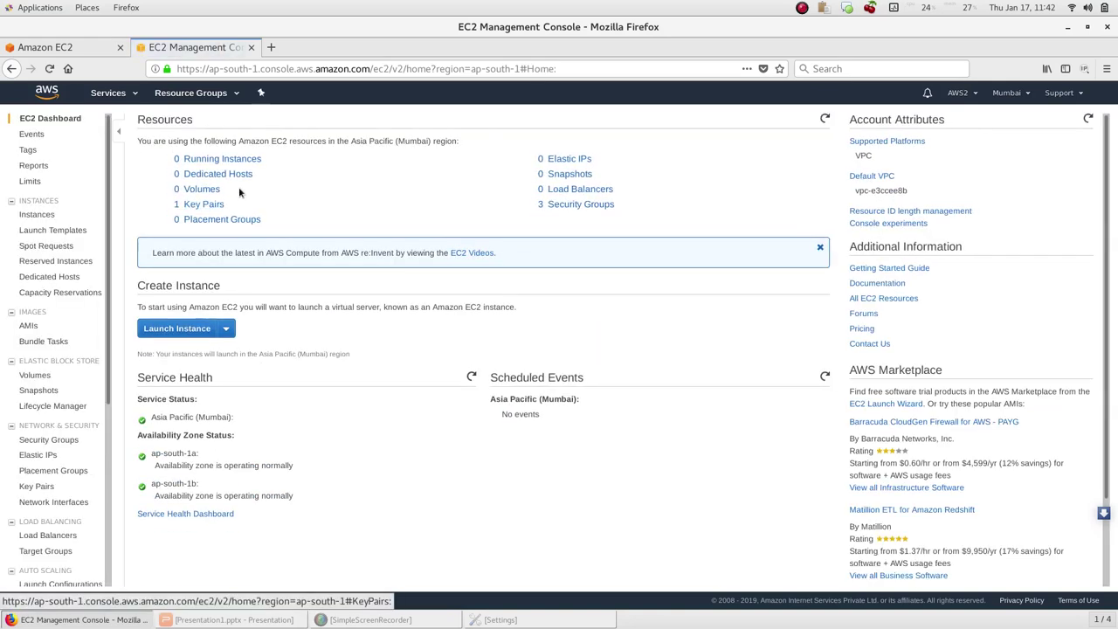
click(231, 158)
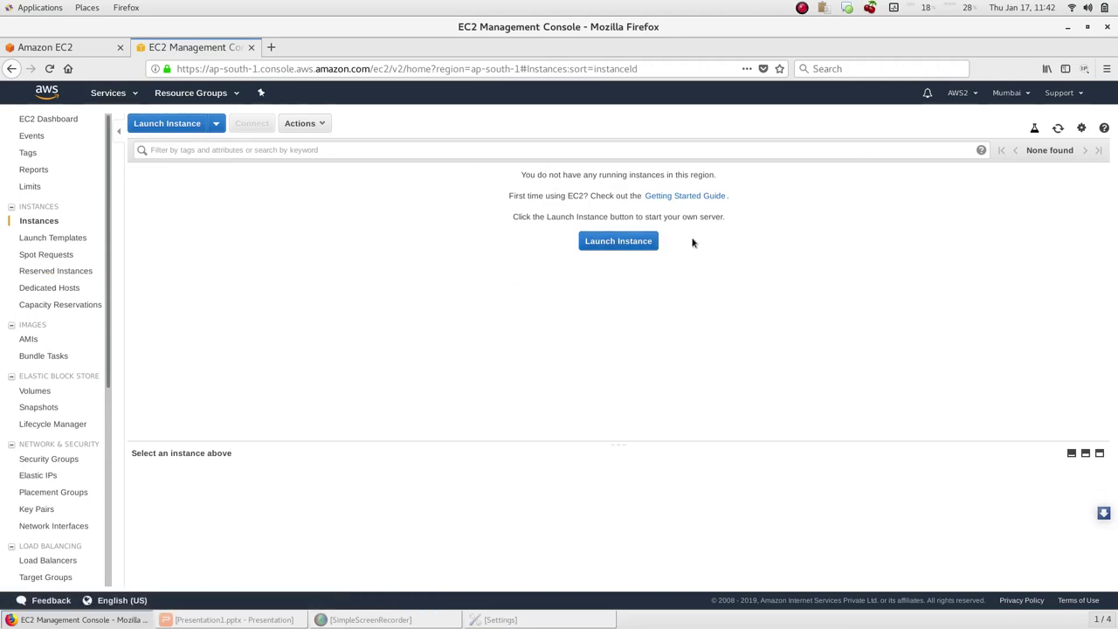
Step: Start a new instance launch at Step 1: Choose AMI
click(604, 247)
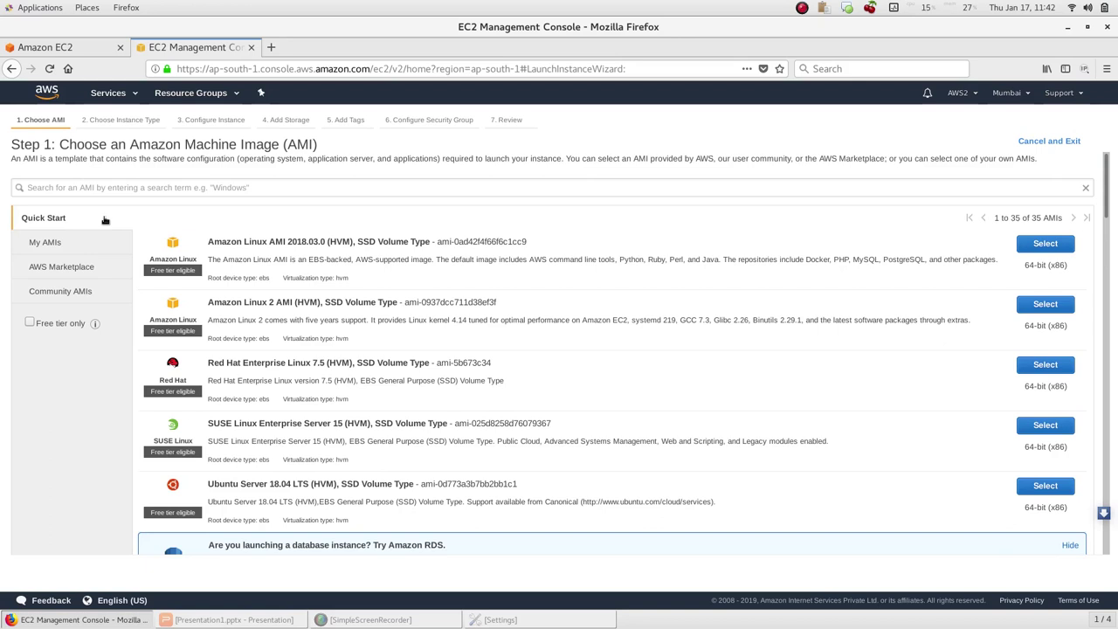
scroll(376, 332, down, 3)
scroll(389, 363, up, 3)
Step: Filter the AMIs to Free tier only and browse the 16 eligible images
click(30, 324)
scroll(385, 399, down, 5)
scroll(385, 398, up, 5)
scroll(160, 376, down, 3)
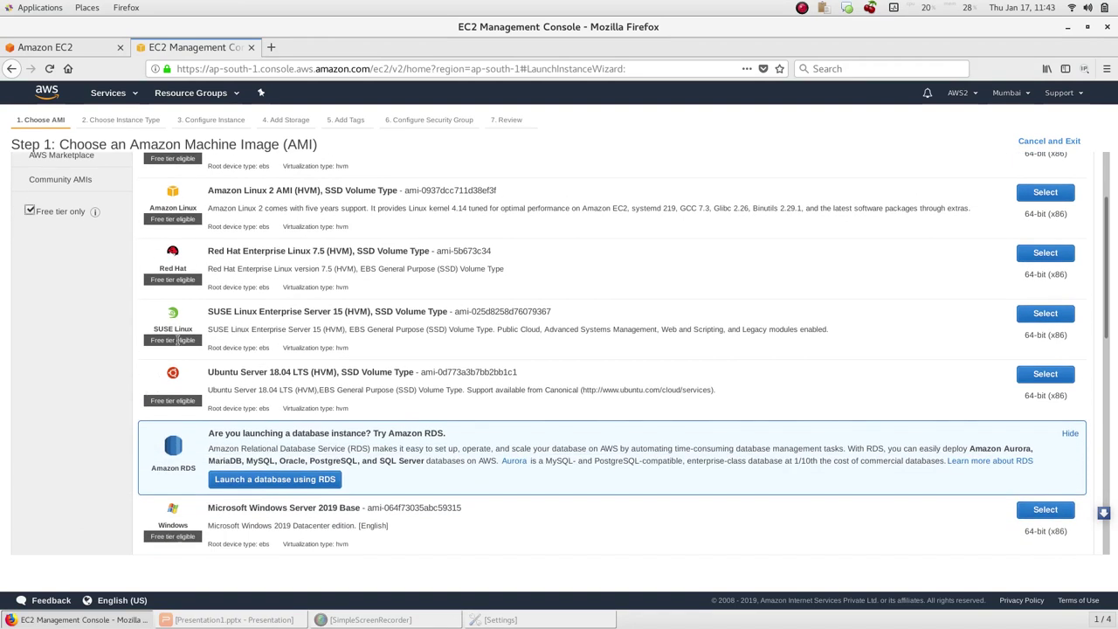
scroll(175, 375, down, 1)
scroll(179, 375, down, 3)
scroll(175, 411, down, 4)
scroll(172, 445, down, 6)
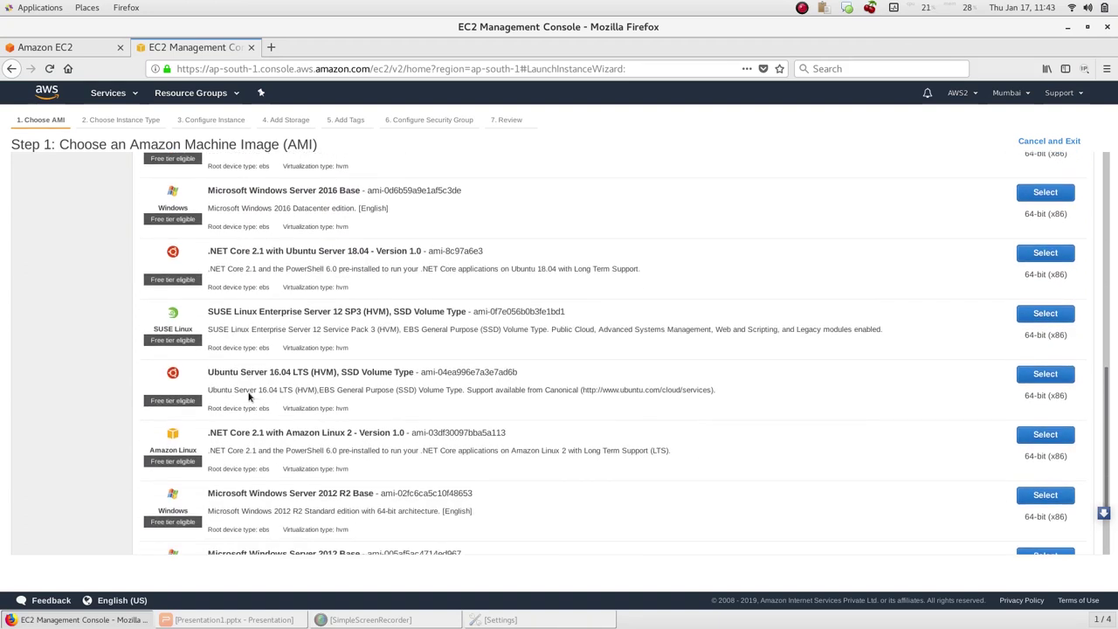
scroll(360, 395, up, 20)
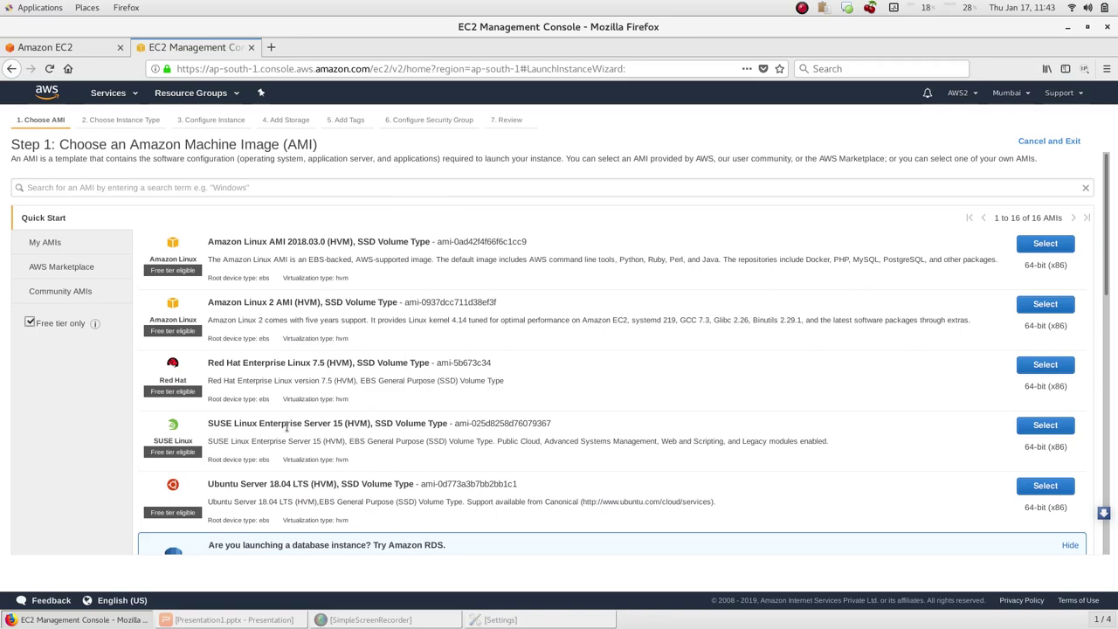
scroll(287, 427, down, 5)
scroll(286, 428, up, 2)
scroll(287, 428, up, 3)
Step: Choose the Amazon Linux 2 AMI and look over the instance type table
click(1043, 310)
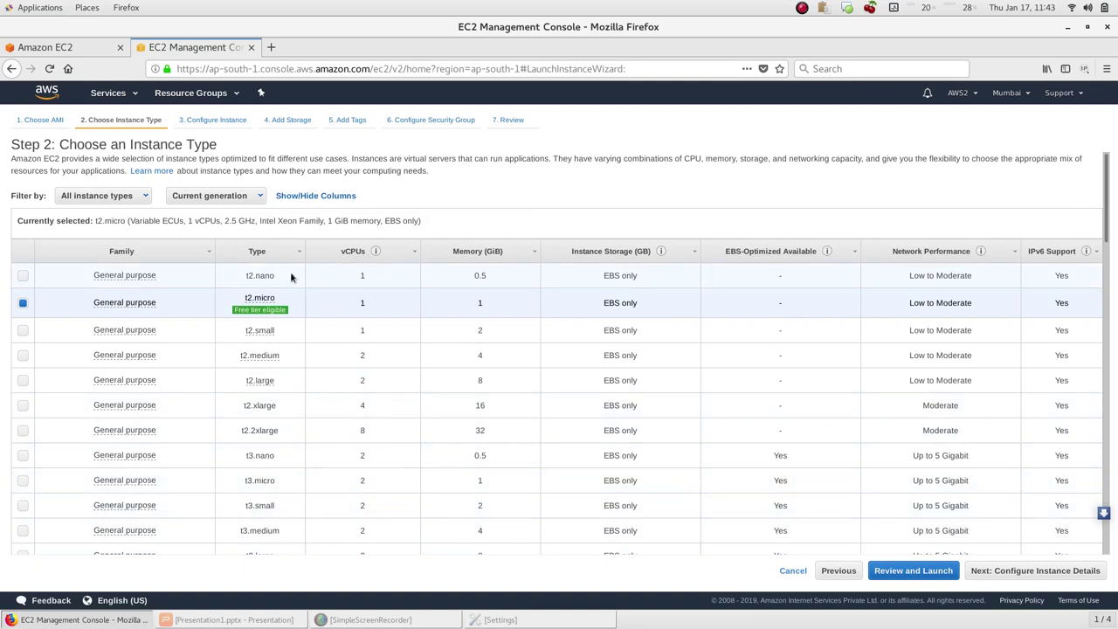
scroll(290, 276, down, 10)
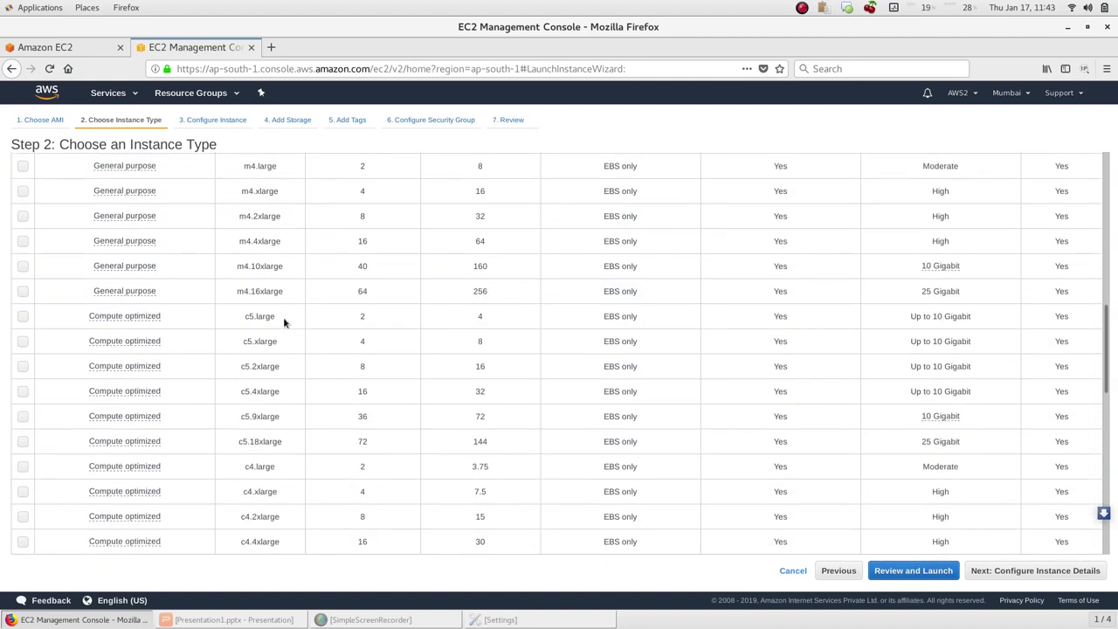
scroll(283, 322, down, 5)
scroll(283, 322, up, 12)
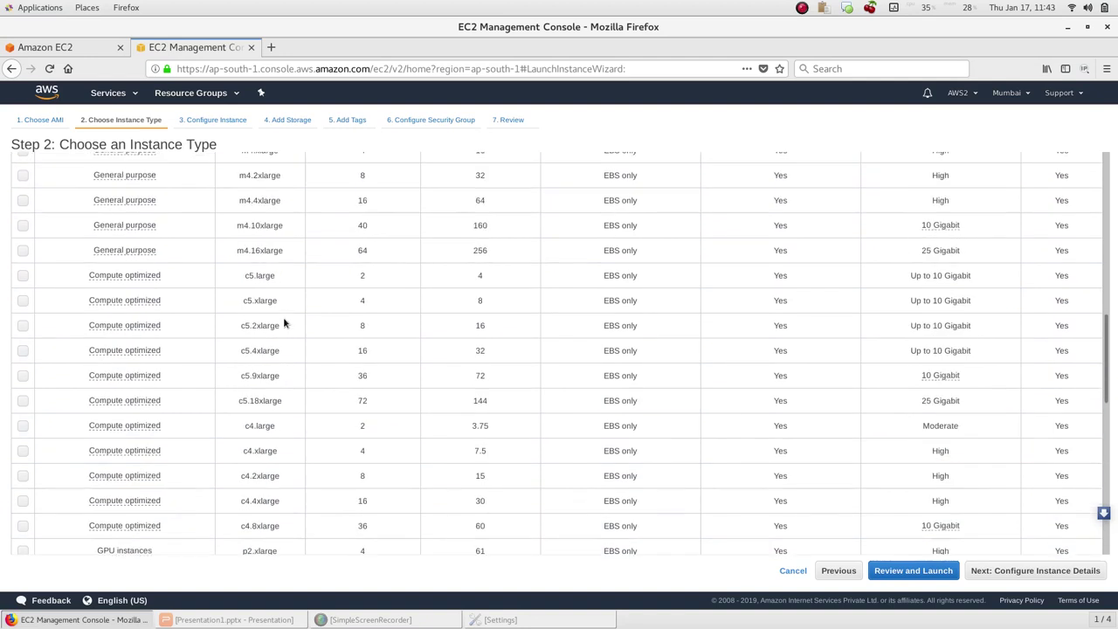
scroll(282, 322, up, 3)
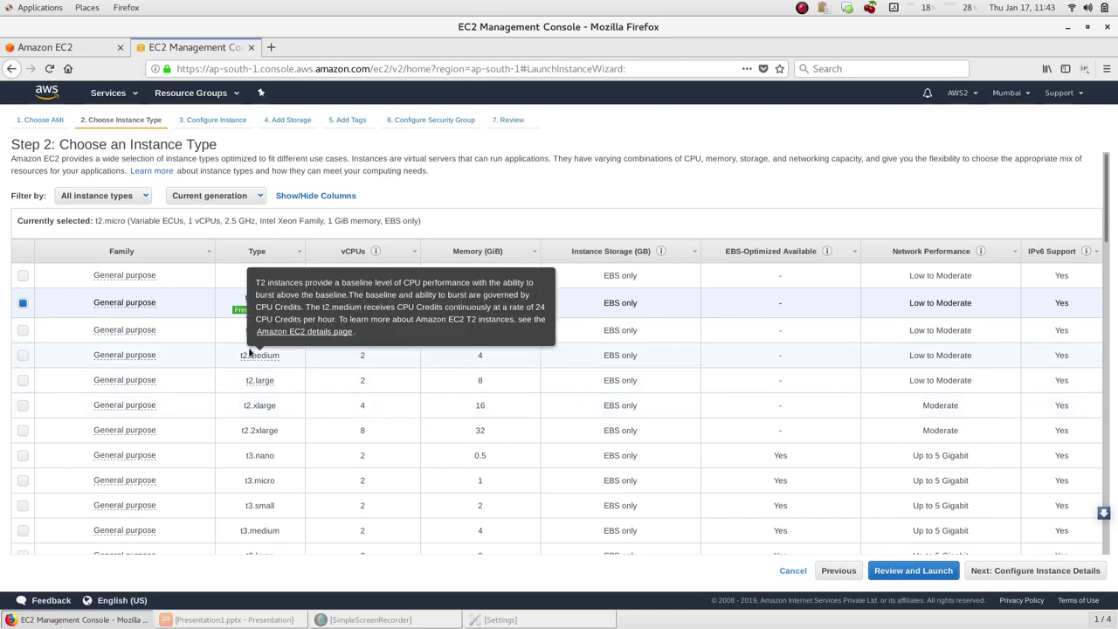
Step: Compare instance types and keep free-tier t2.micro (1 vCPU, 1 GiB) selected
mouse_move(150, 325)
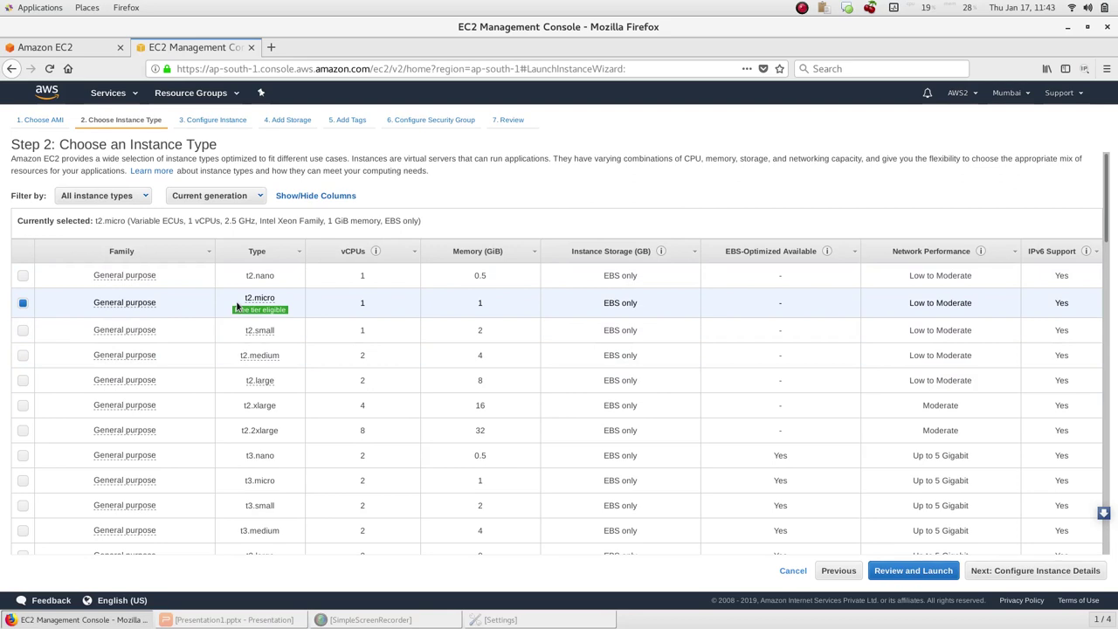
mouse_move(277, 316)
scroll(228, 337, down, 3)
scroll(194, 390, down, 4)
scroll(202, 397, up, 5)
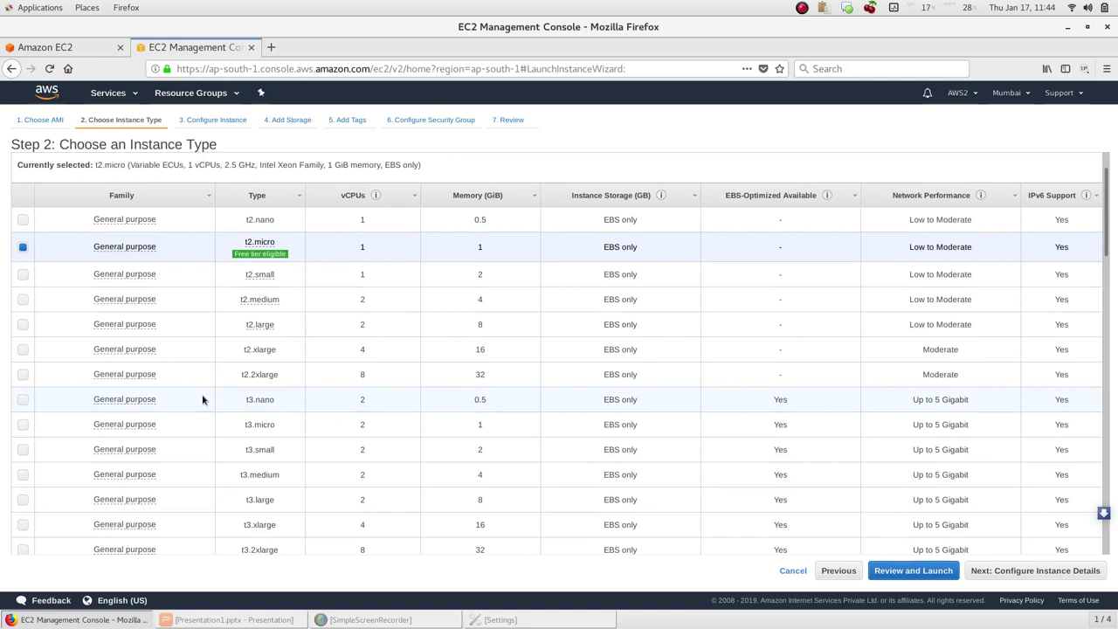
scroll(202, 399, up, 2)
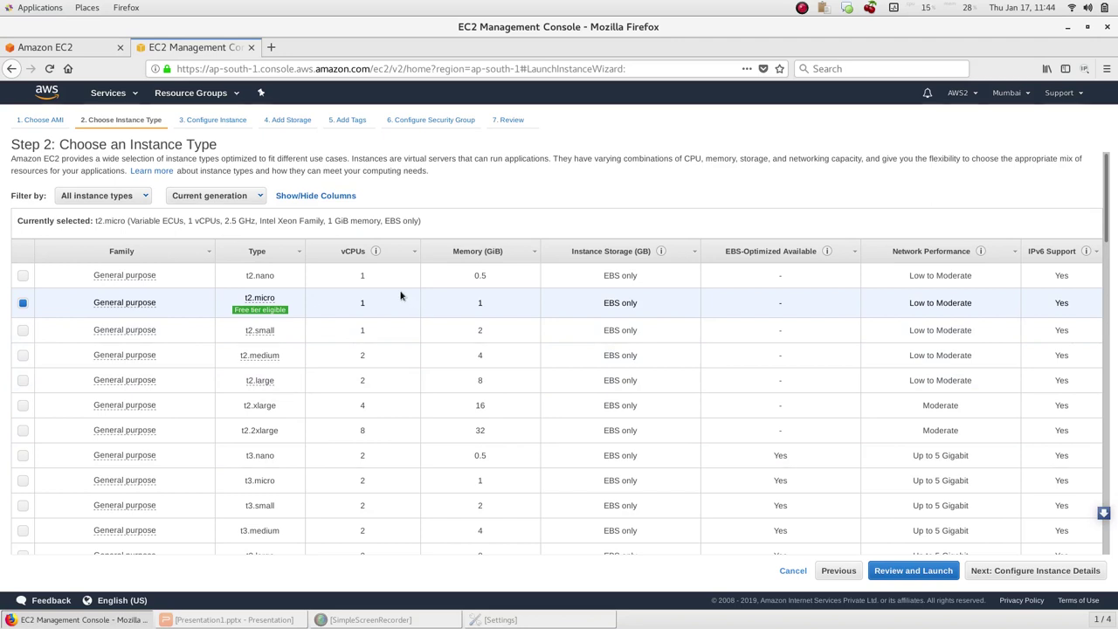
scroll(362, 322, down, 4)
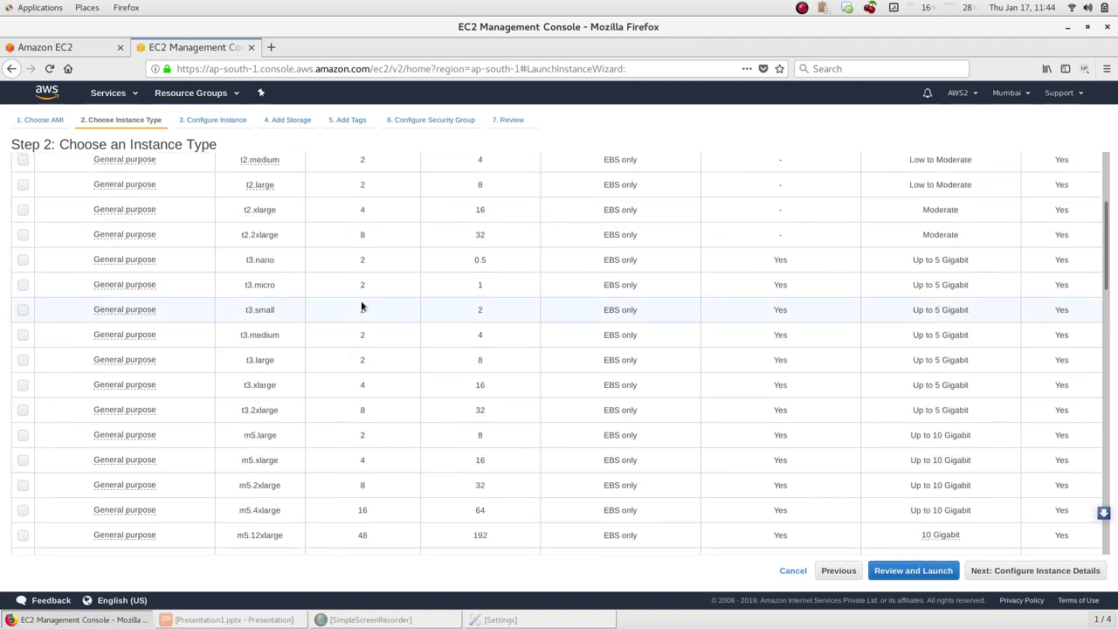
scroll(370, 246, down, 5)
scroll(373, 311, down, 6)
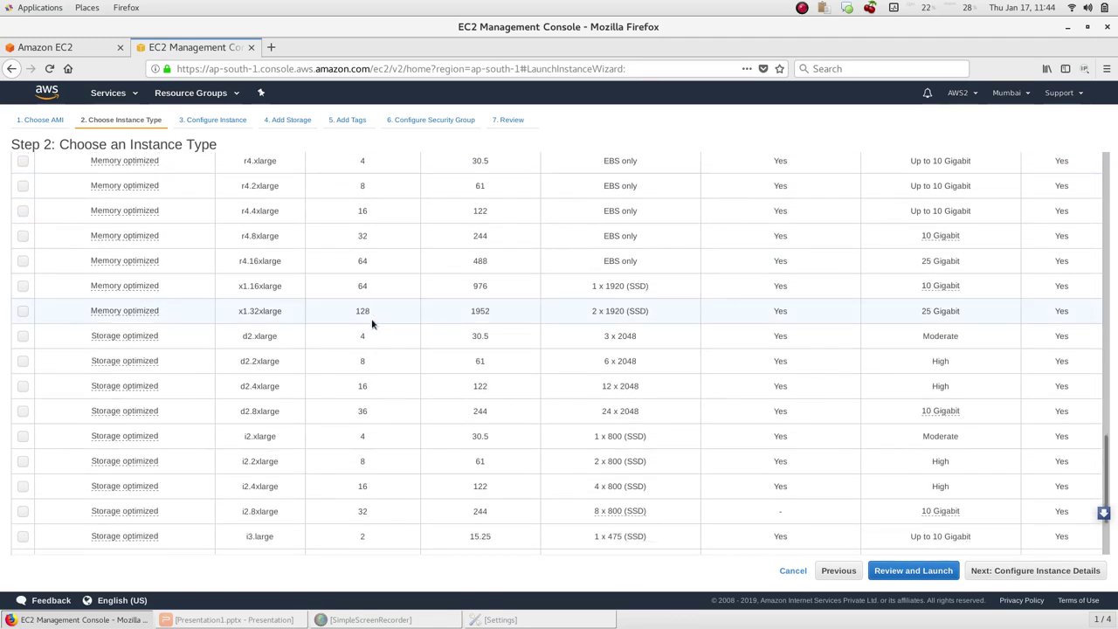
scroll(374, 319, up, 3)
scroll(464, 405, up, 10)
scroll(400, 440, up, 8)
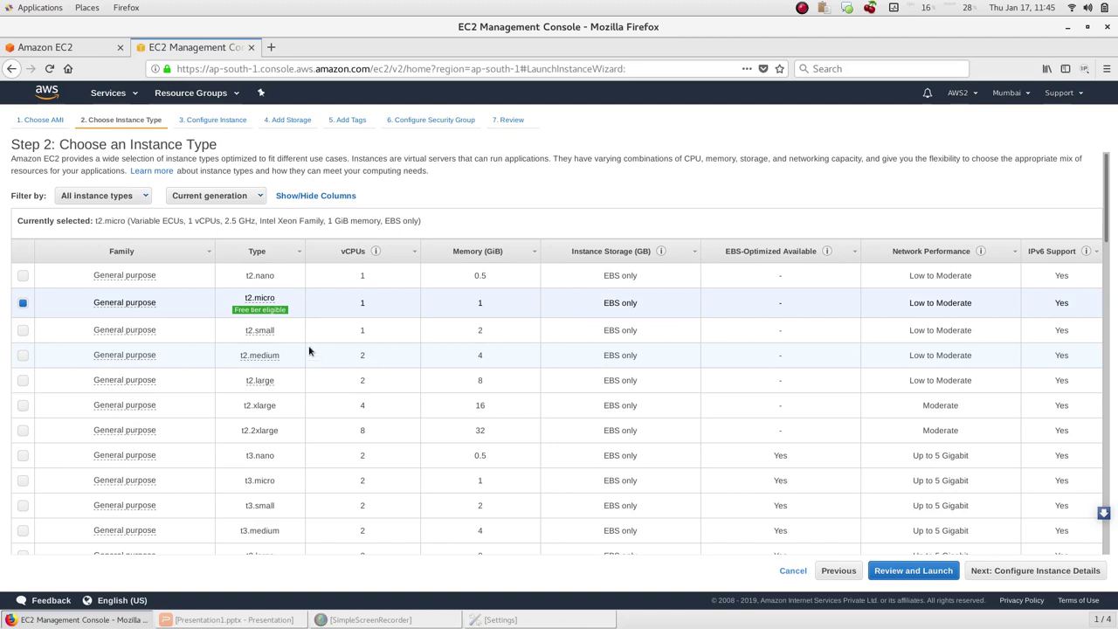
mouse_move(146, 297)
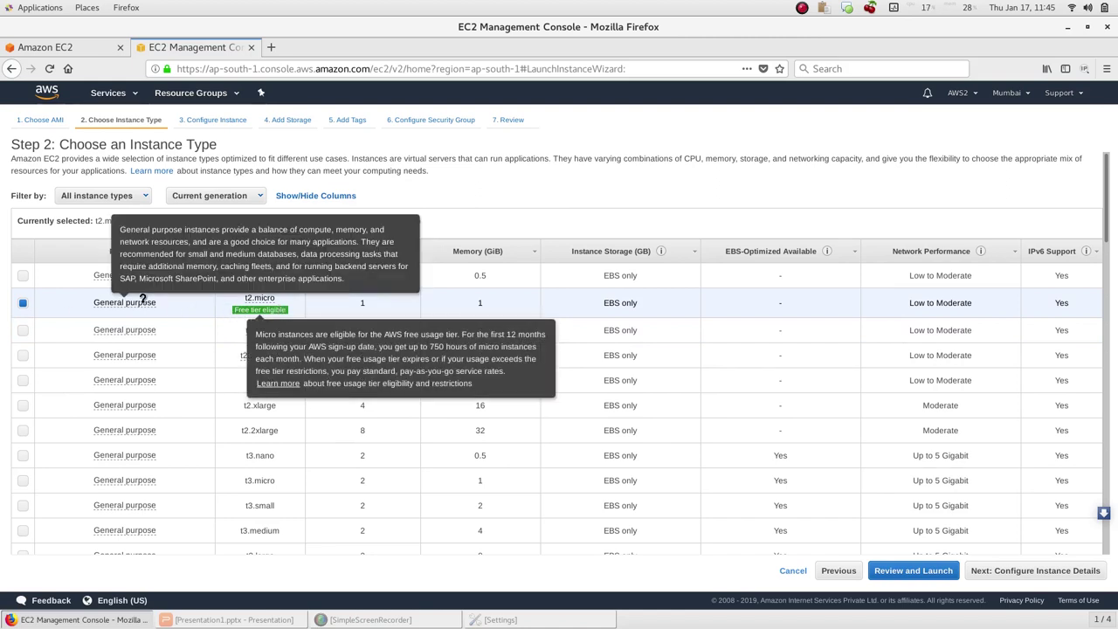
Step: Advance to Step 3: Configure Instance Details and review its settings
click(1031, 573)
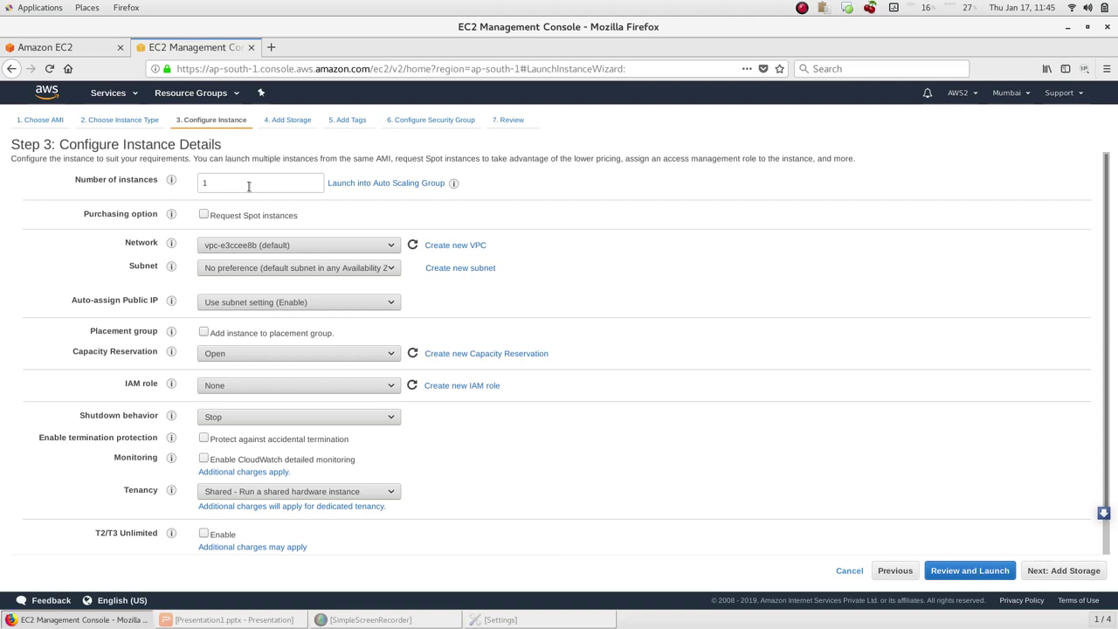
scroll(249, 186, down, 2)
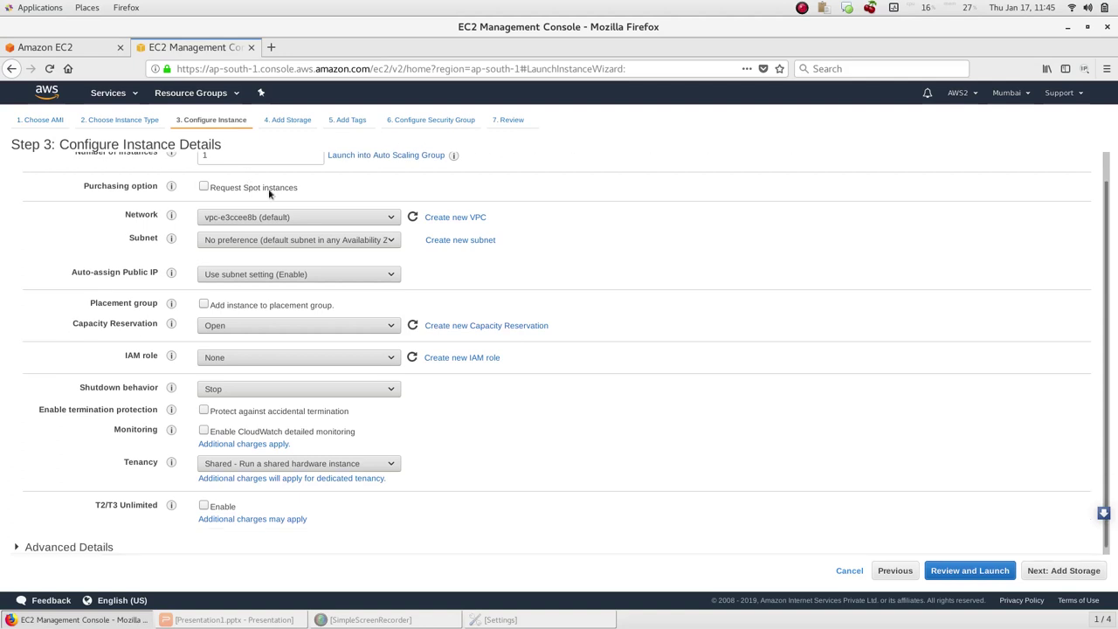
scroll(743, 315, up, 1)
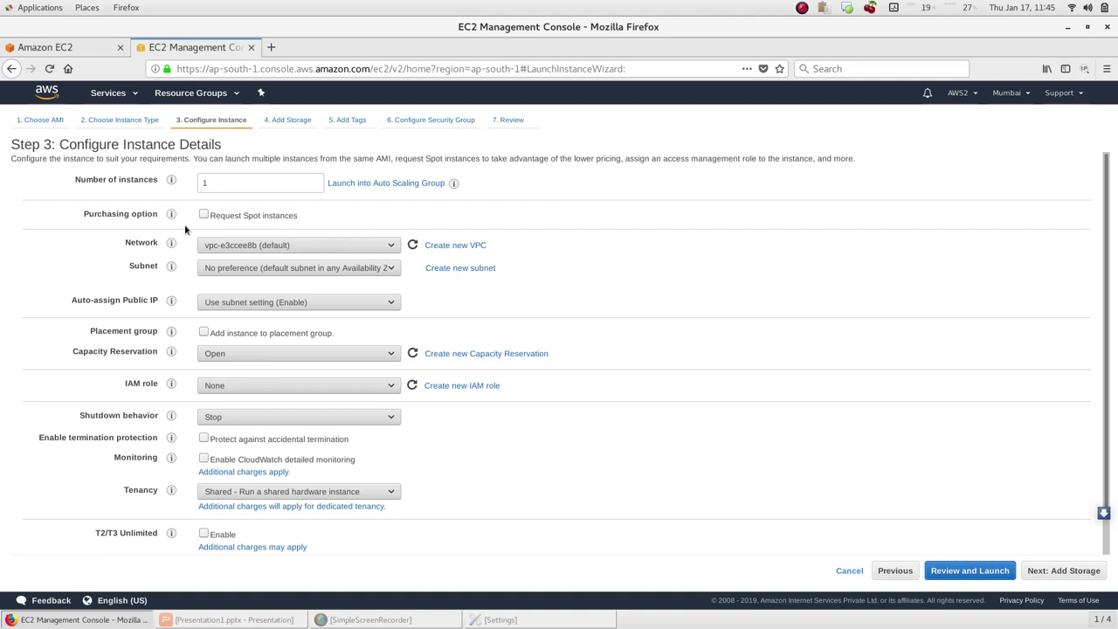
Step: Keep the default VPC, no subnet preference, and the subnet's public IP setting
click(325, 247)
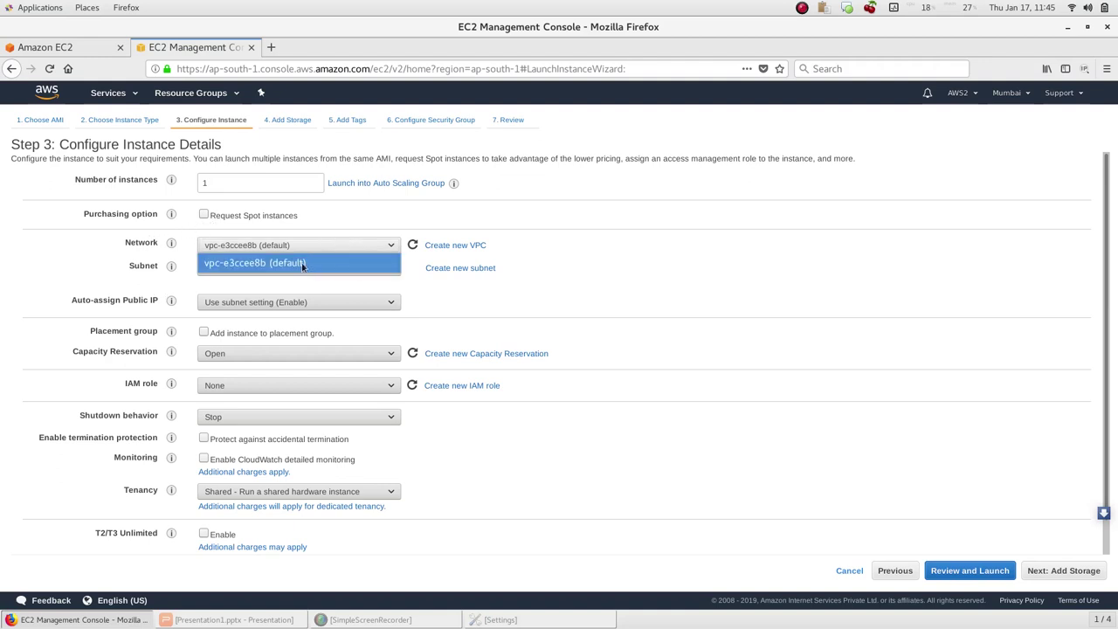
click(303, 263)
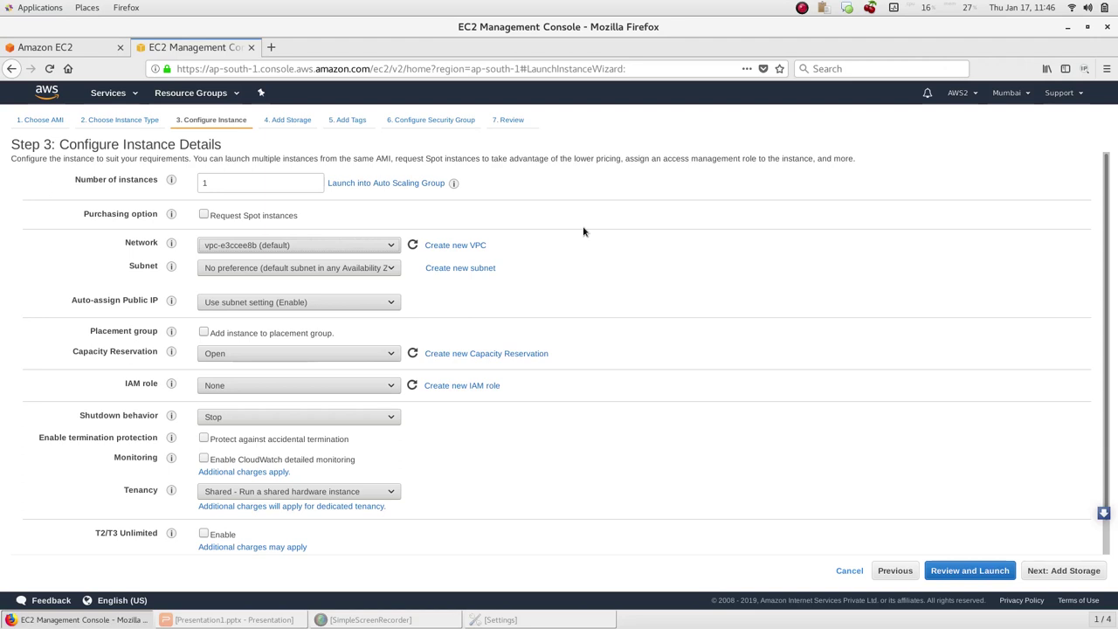
click(389, 268)
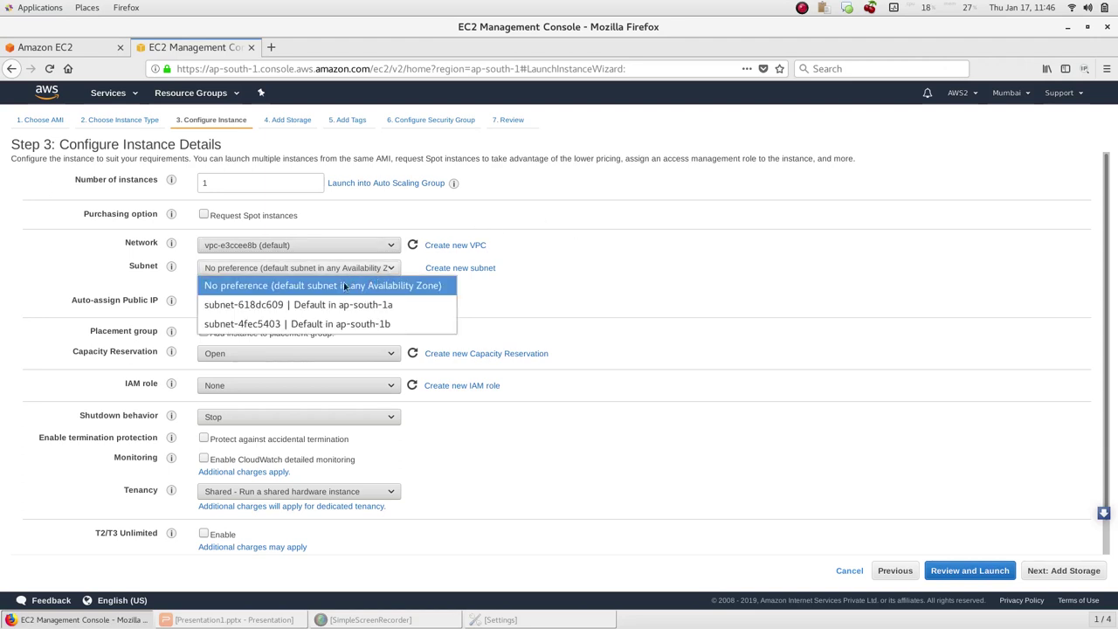
click(343, 285)
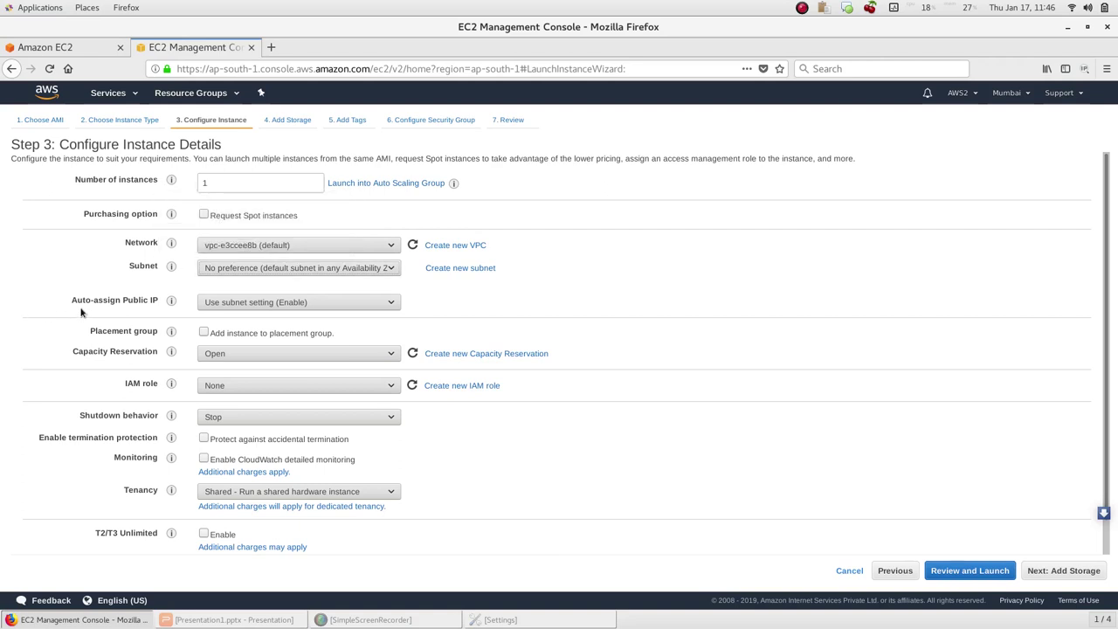
click(323, 305)
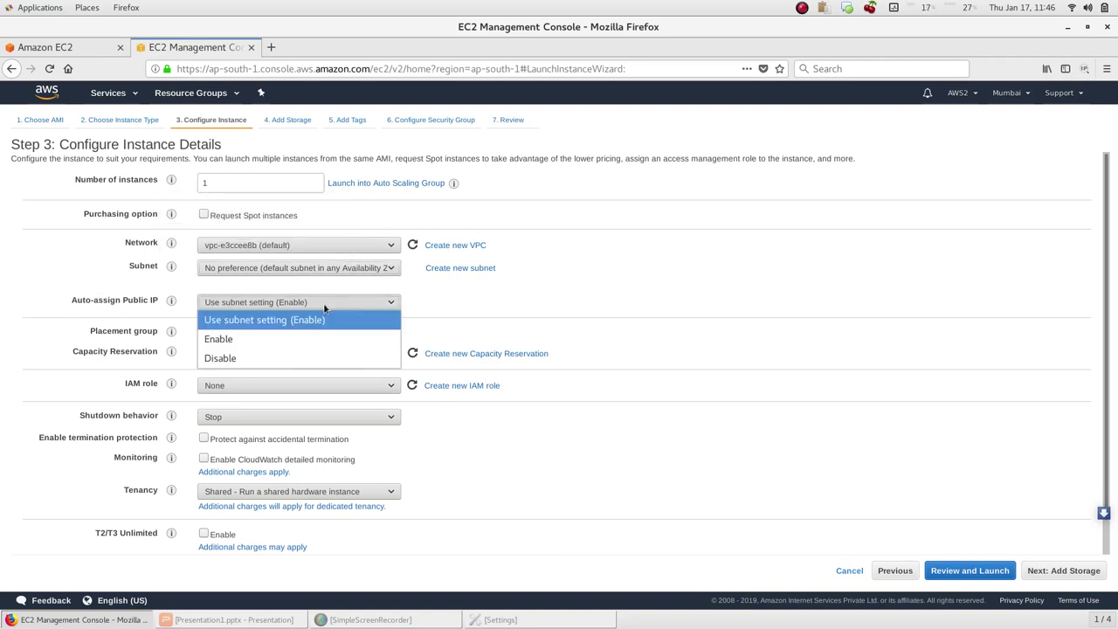
click(307, 323)
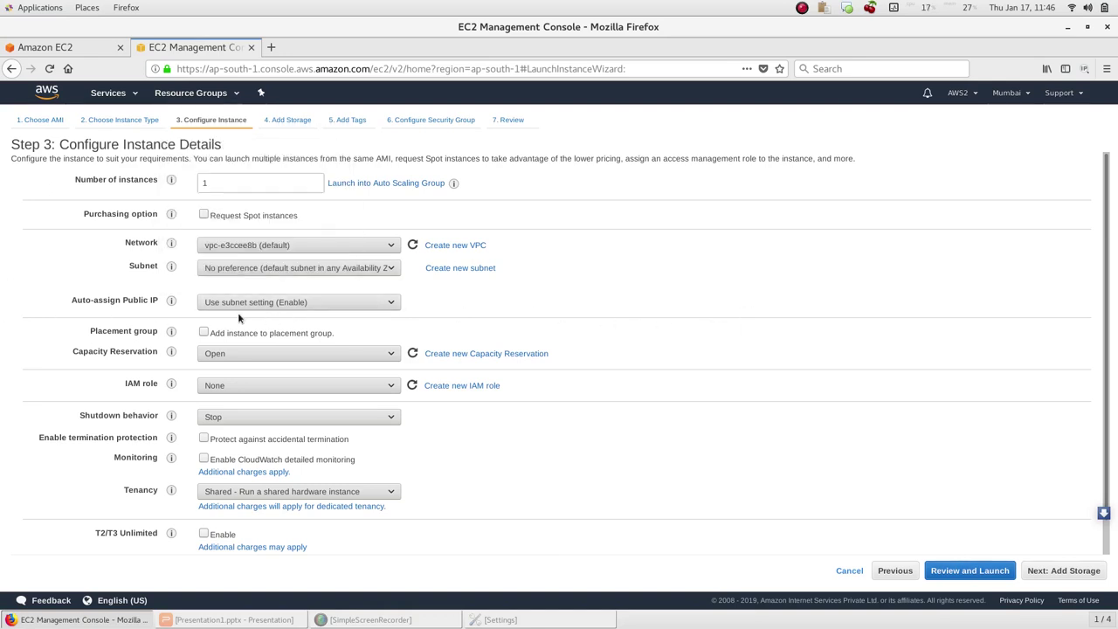
scroll(224, 319, down, 1)
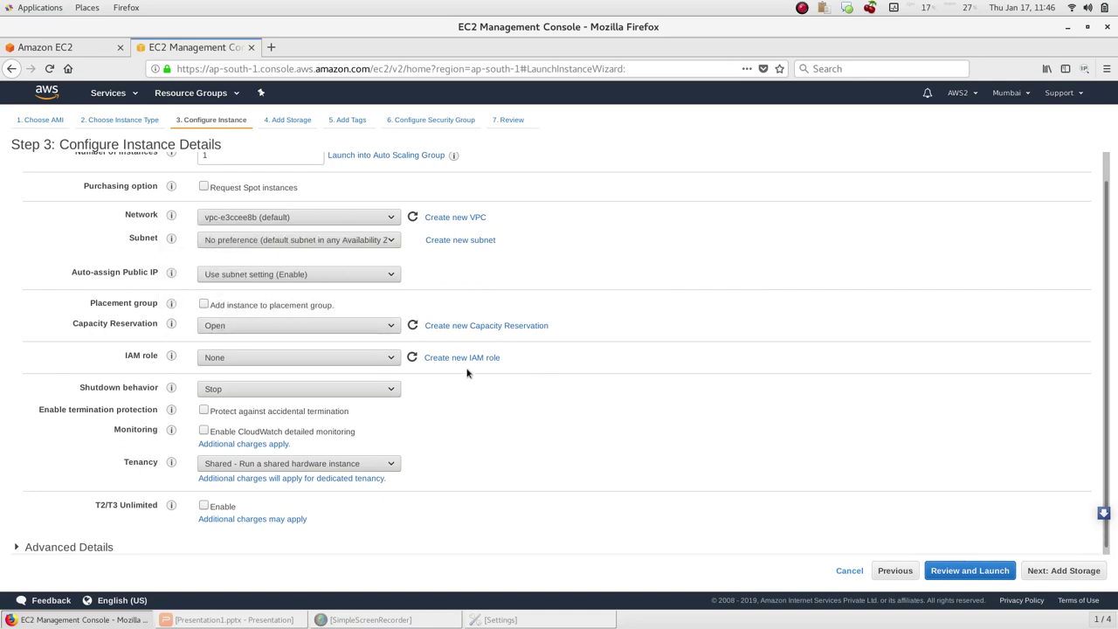
click(350, 360)
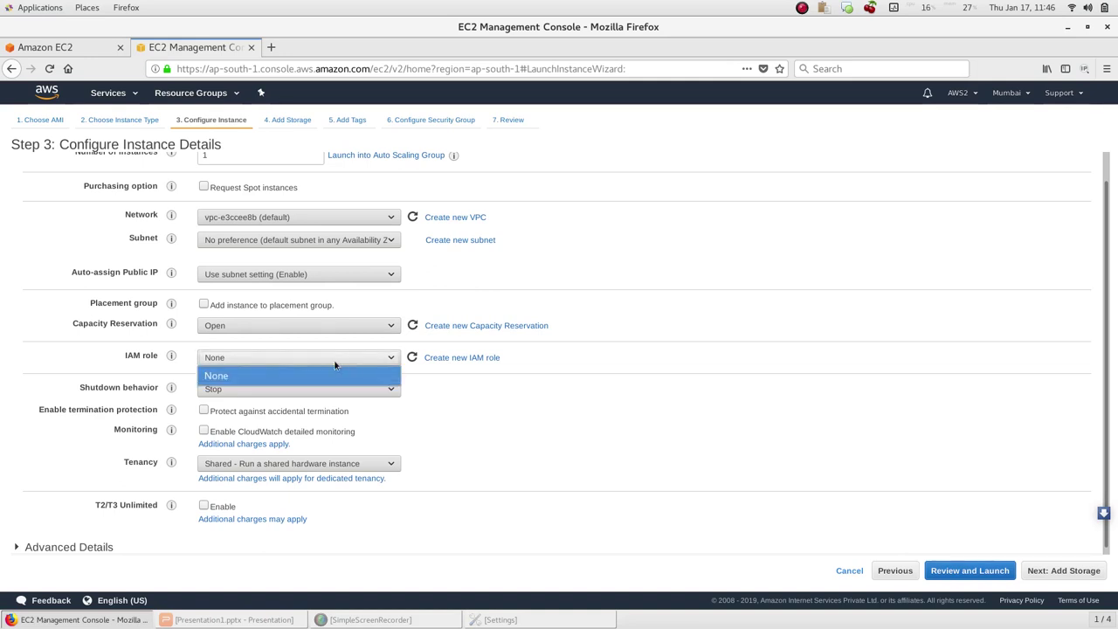
click(253, 378)
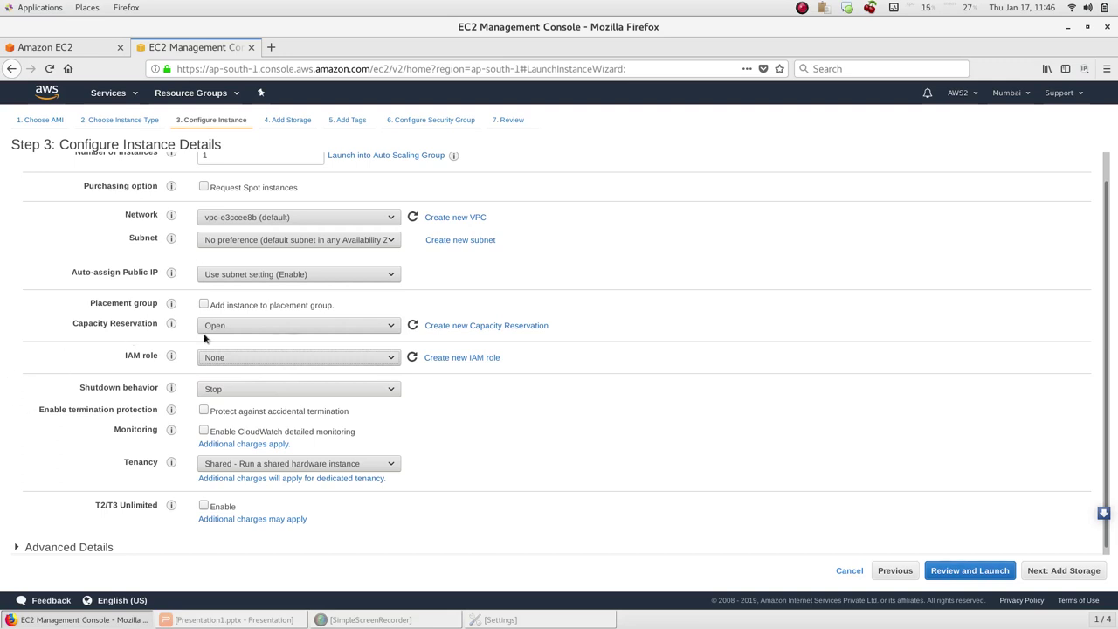
click(288, 389)
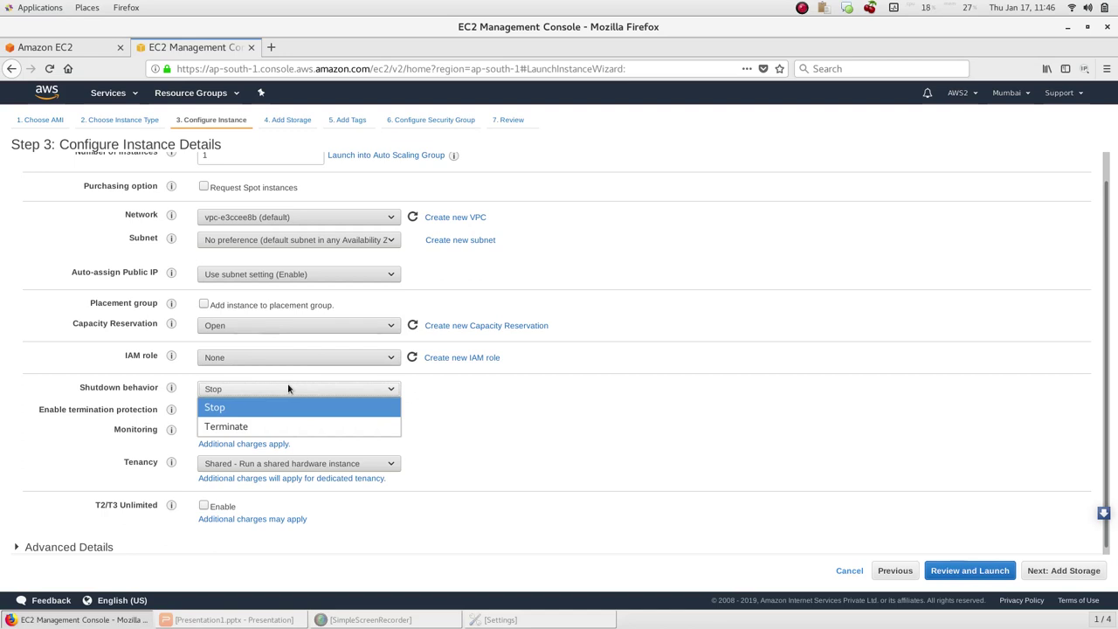
click(250, 425)
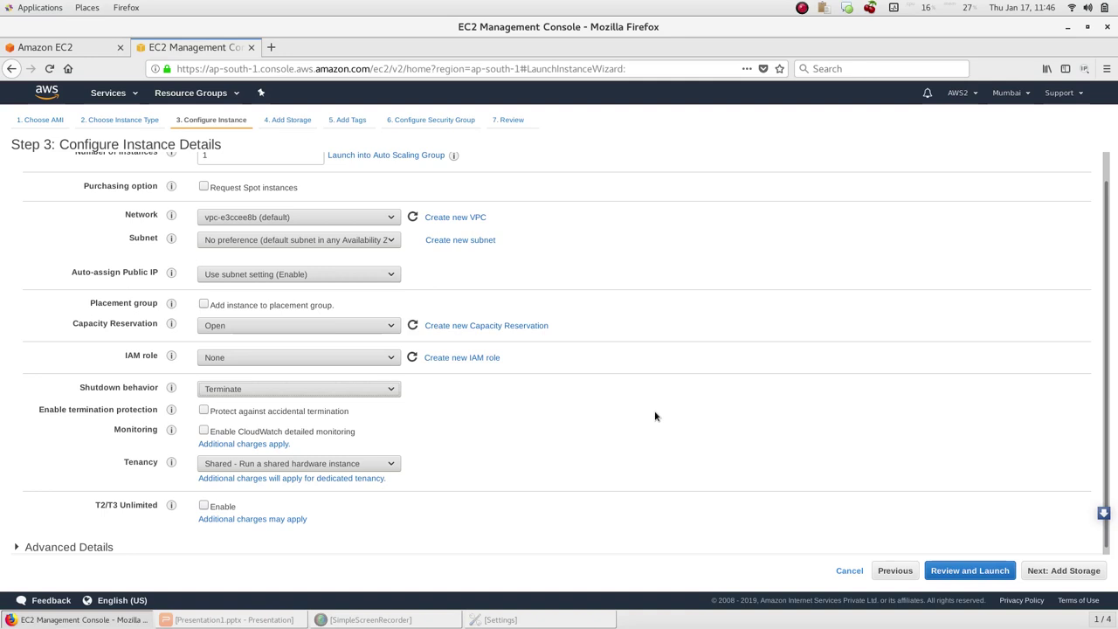
click(359, 391)
click(307, 407)
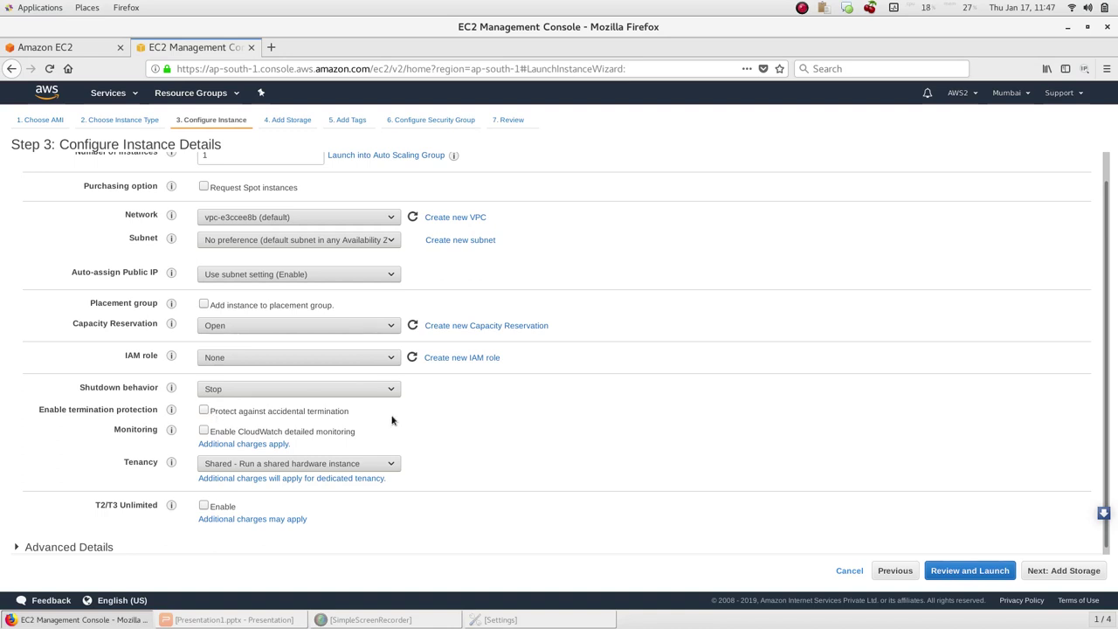
scroll(66, 449, down, 1)
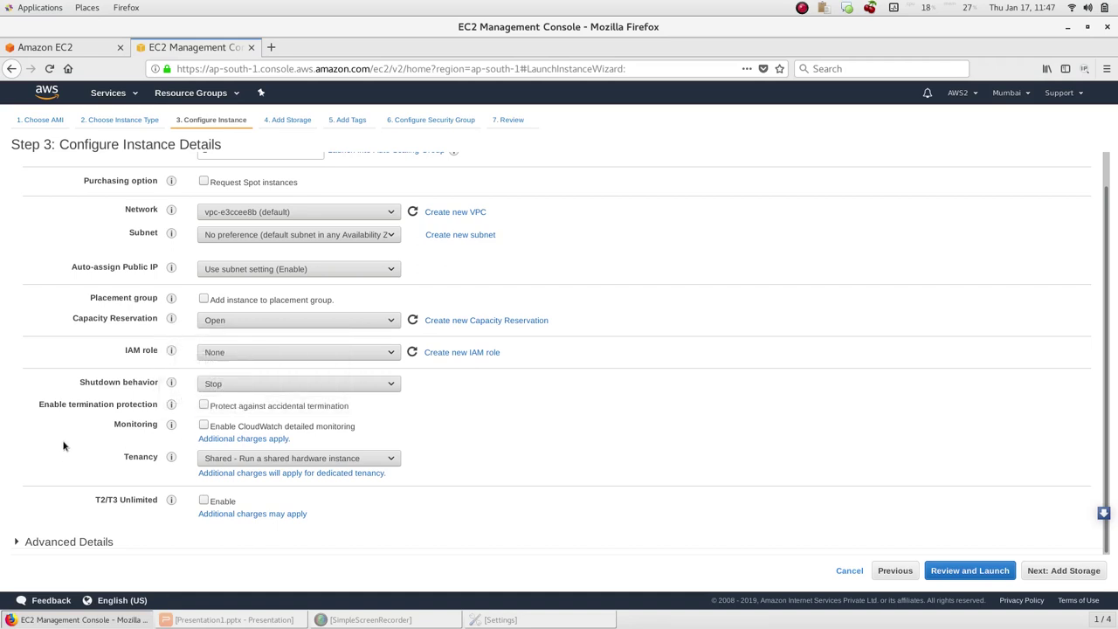
Step: Keep Tenancy as Shared and expand the Advanced Details section
click(325, 466)
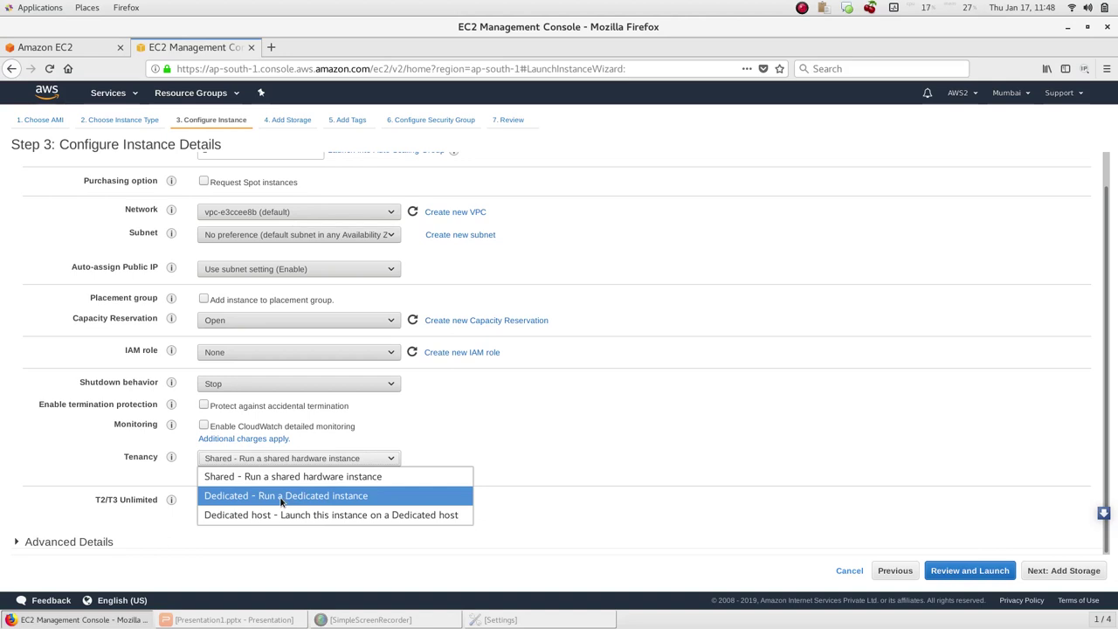
click(290, 475)
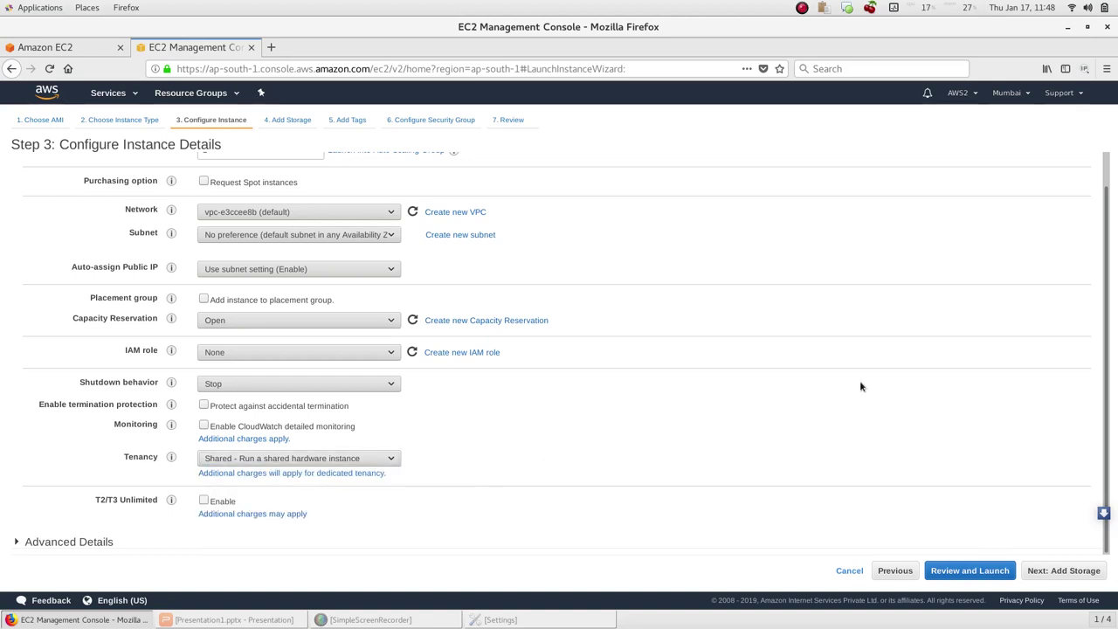
click(61, 543)
scroll(44, 451, down, 2)
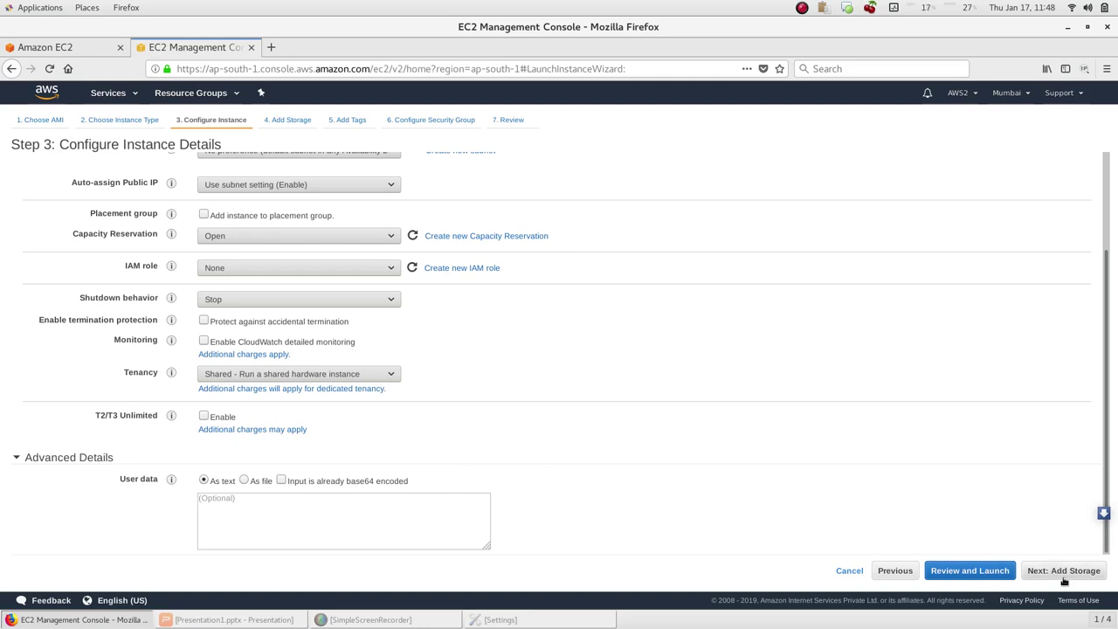
Step: Change the number of instances to 2
scroll(582, 372, up, 3)
key(BackSpace)
text(2)
scroll(479, 288, down, 3)
Step: Review the 8 GiB root volume against the 30 GB free-tier storage limit
click(1066, 571)
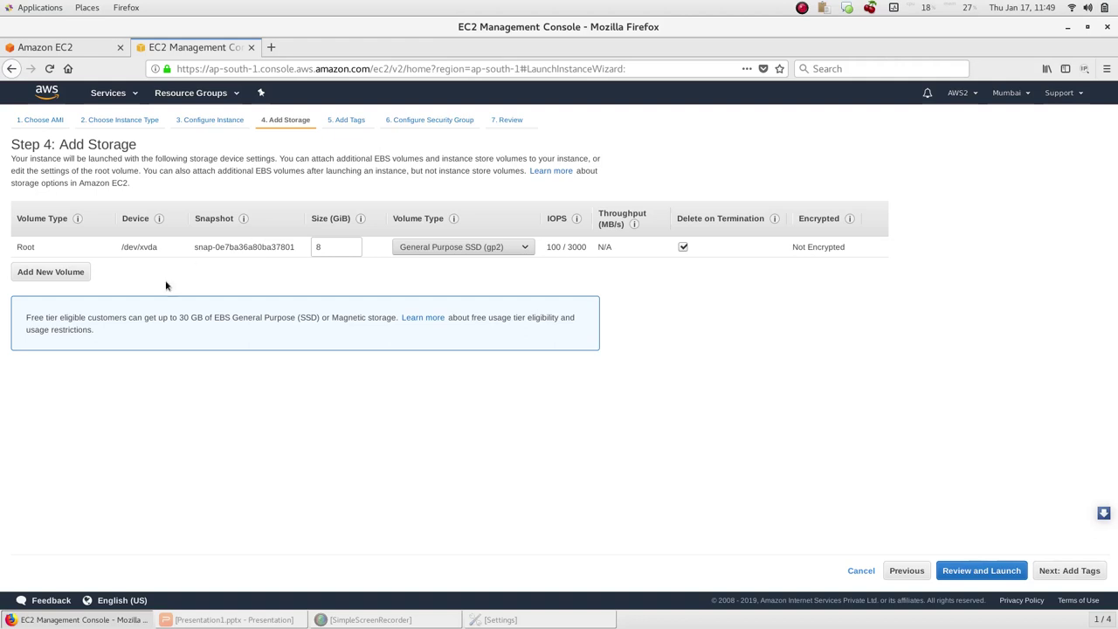
drag(178, 318, 200, 320)
double_click(341, 250)
click(179, 318)
drag(180, 319, 202, 319)
Step: Keep General Purpose SSD (gp2) as the volume type and proceed to Add Tags
click(506, 251)
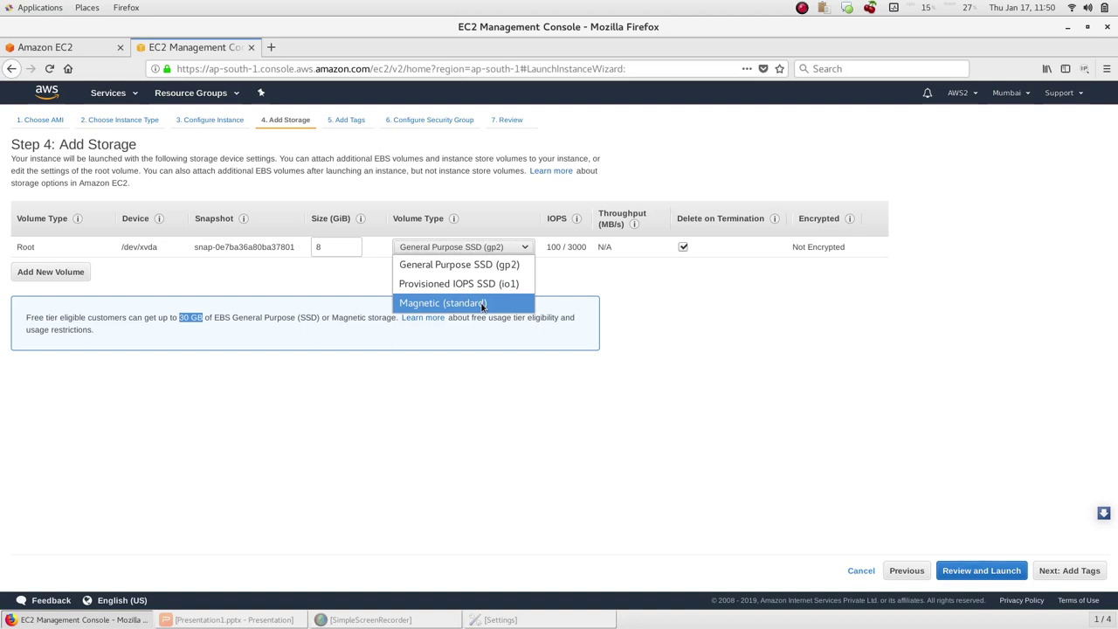
click(460, 267)
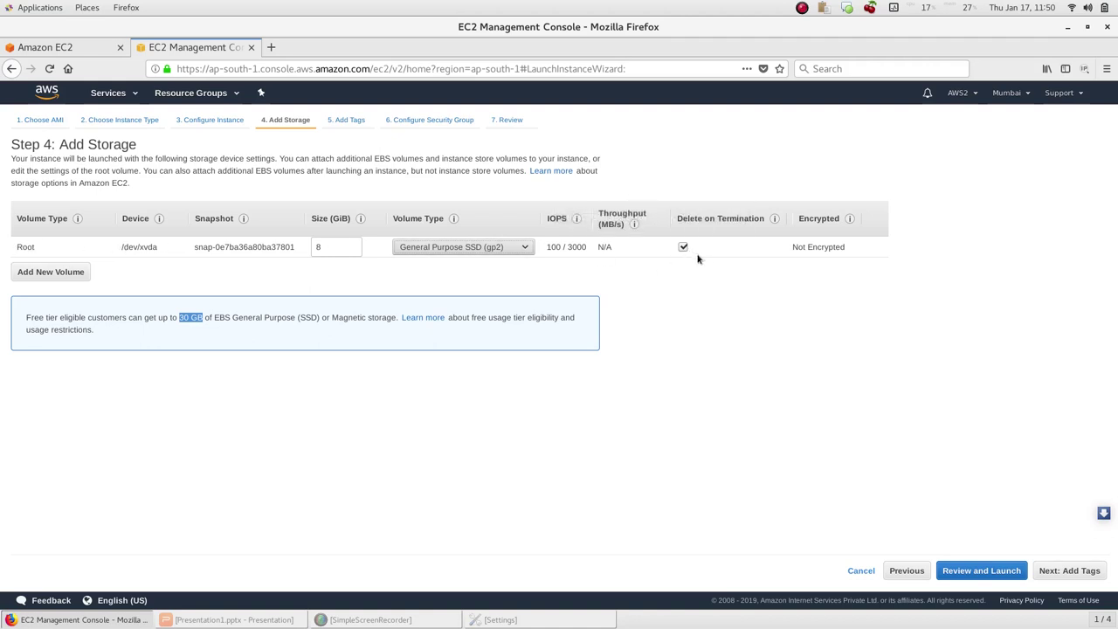
click(178, 374)
click(1068, 574)
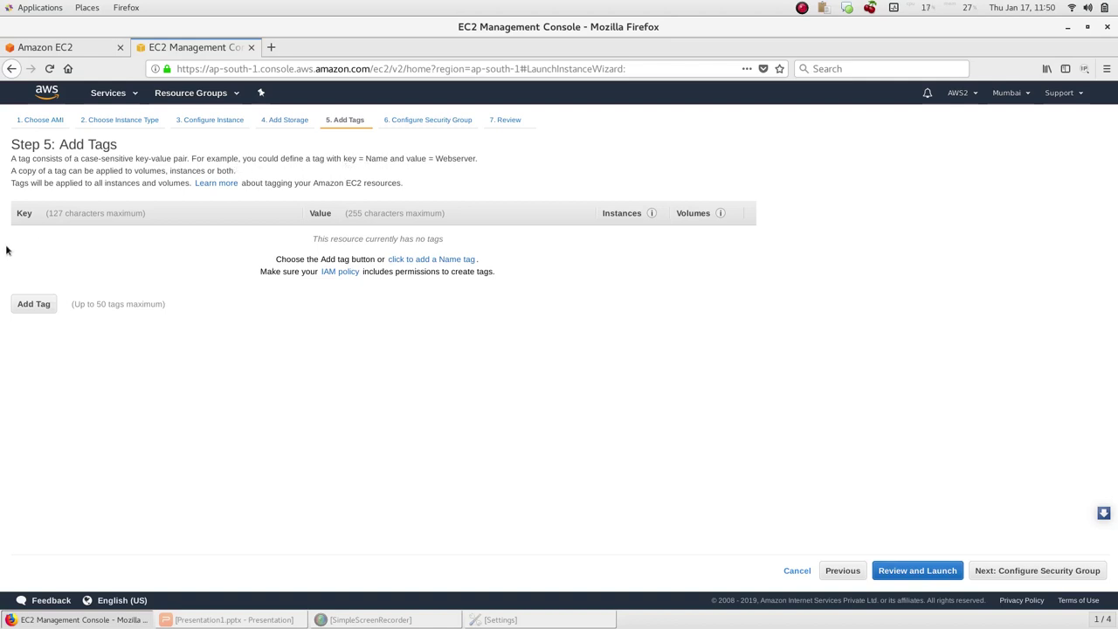
Step: Add a tag with key Name and value EC2_Linux
click(34, 305)
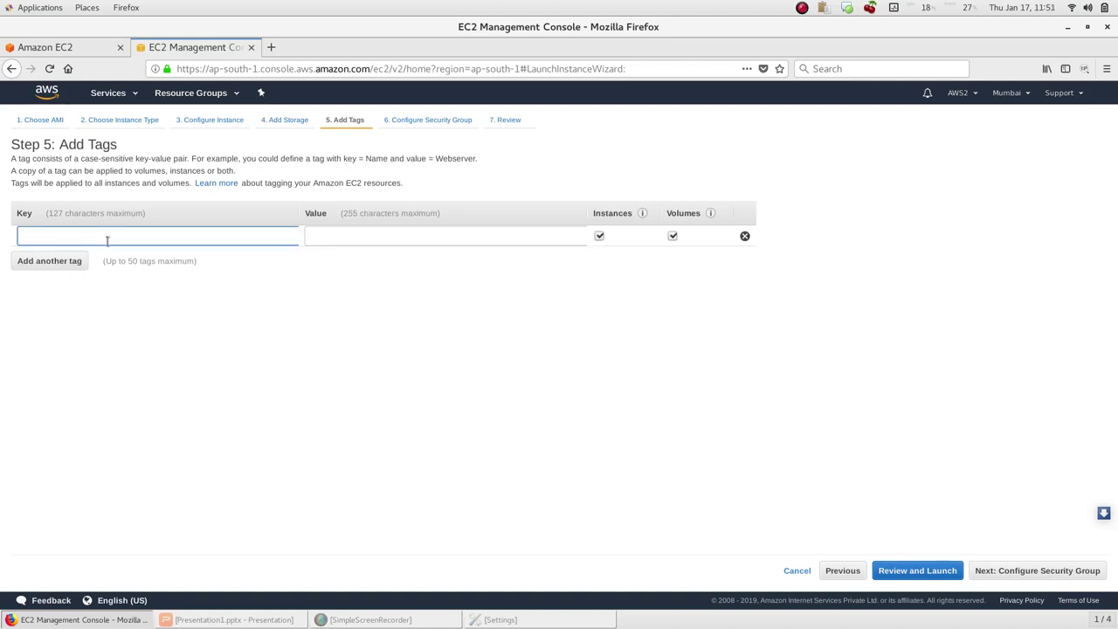
text(Name)
key(Tab)
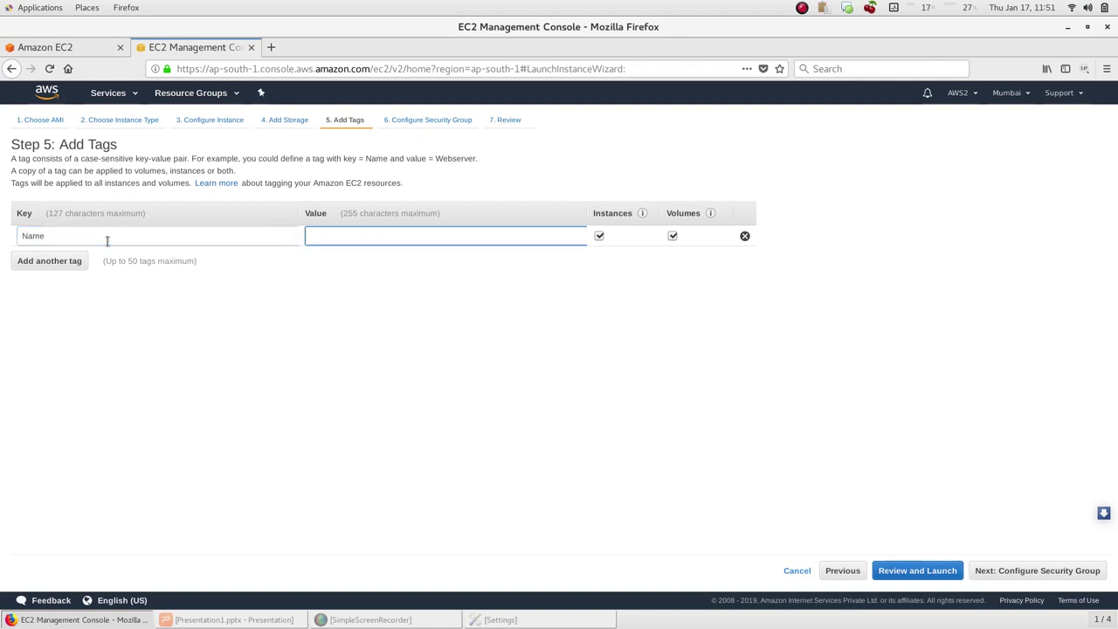
text(EC2_Linux)
click(1050, 574)
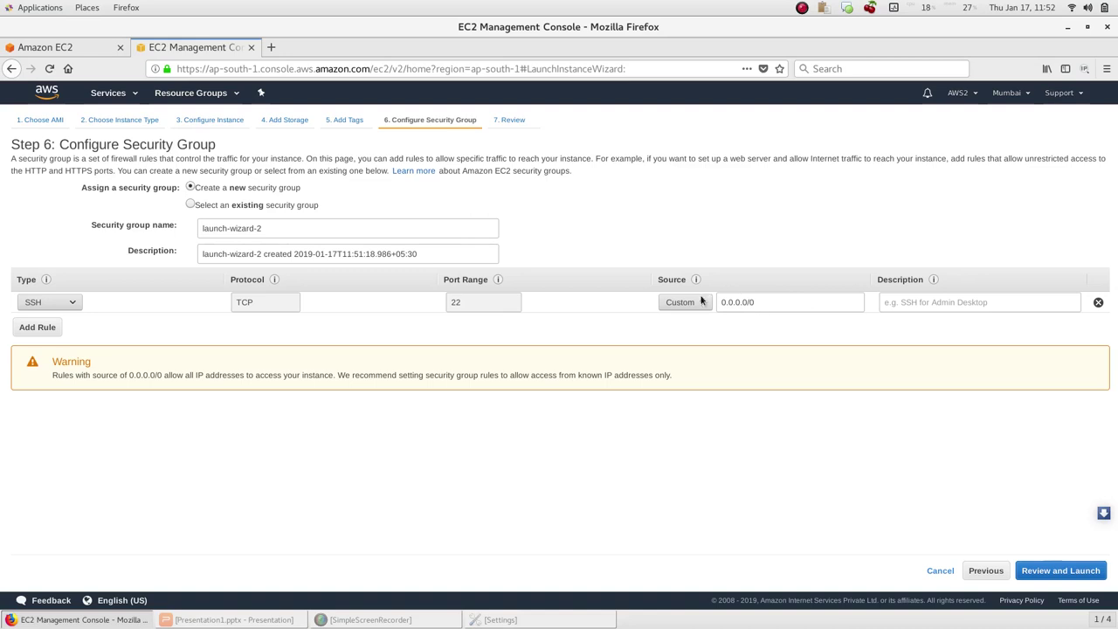
Step: Check the rule type list and keep SSH on port 22
click(75, 304)
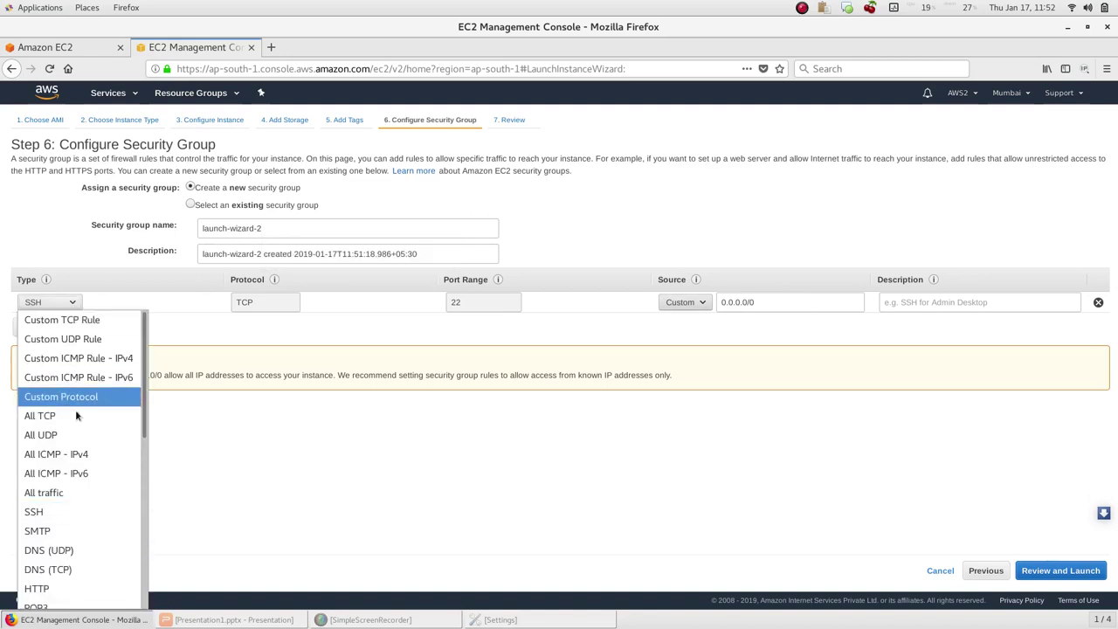
scroll(78, 454, down, 7)
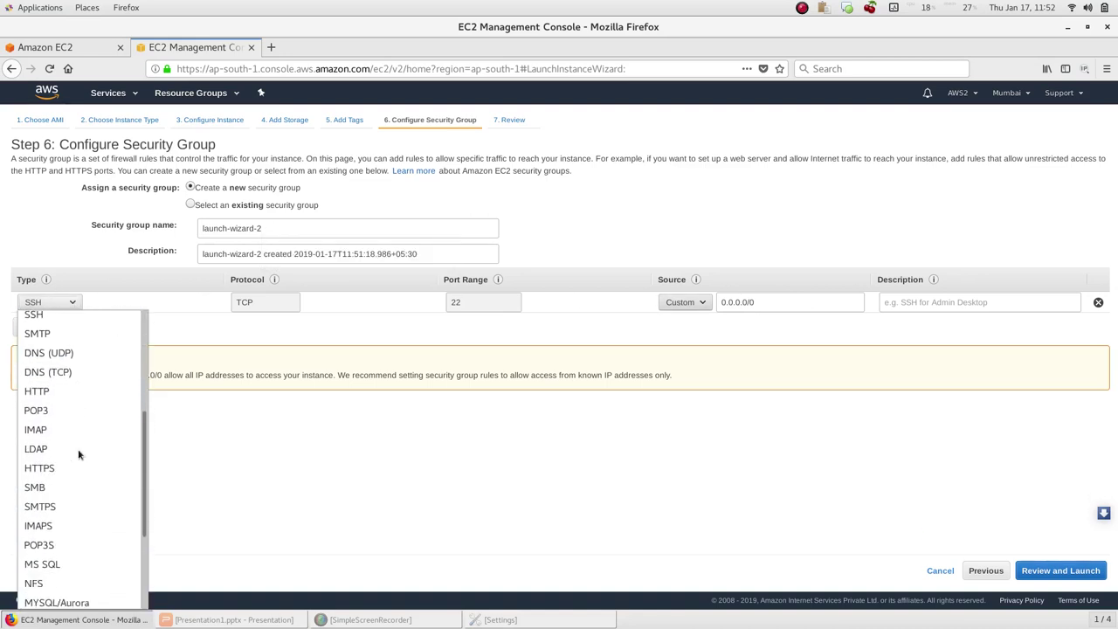
scroll(79, 454, up, 4)
scroll(78, 454, up, 3)
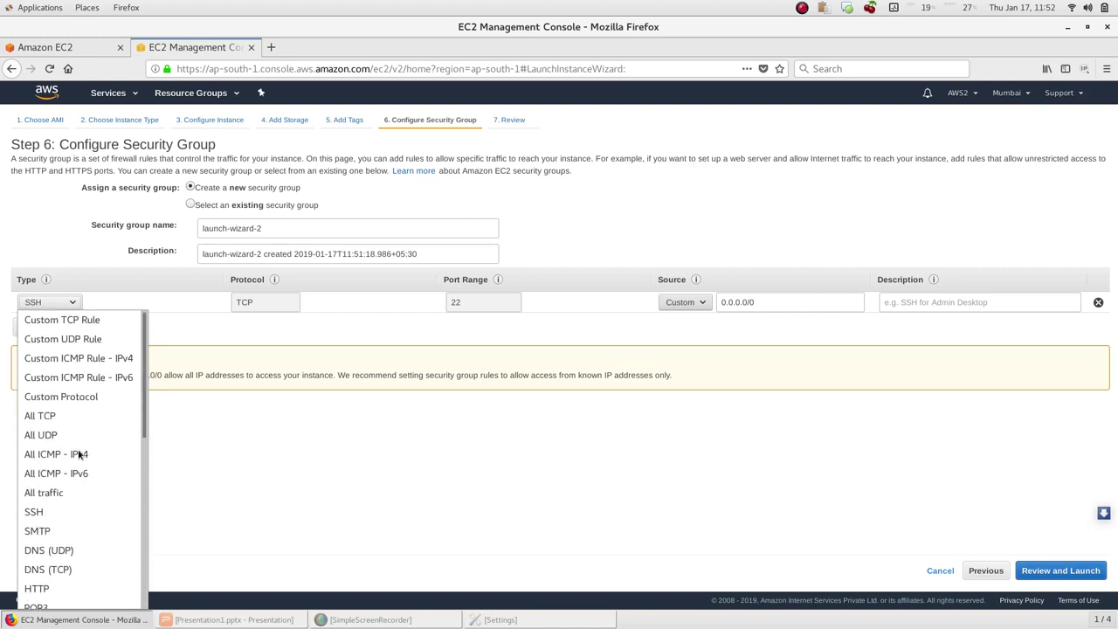
click(253, 426)
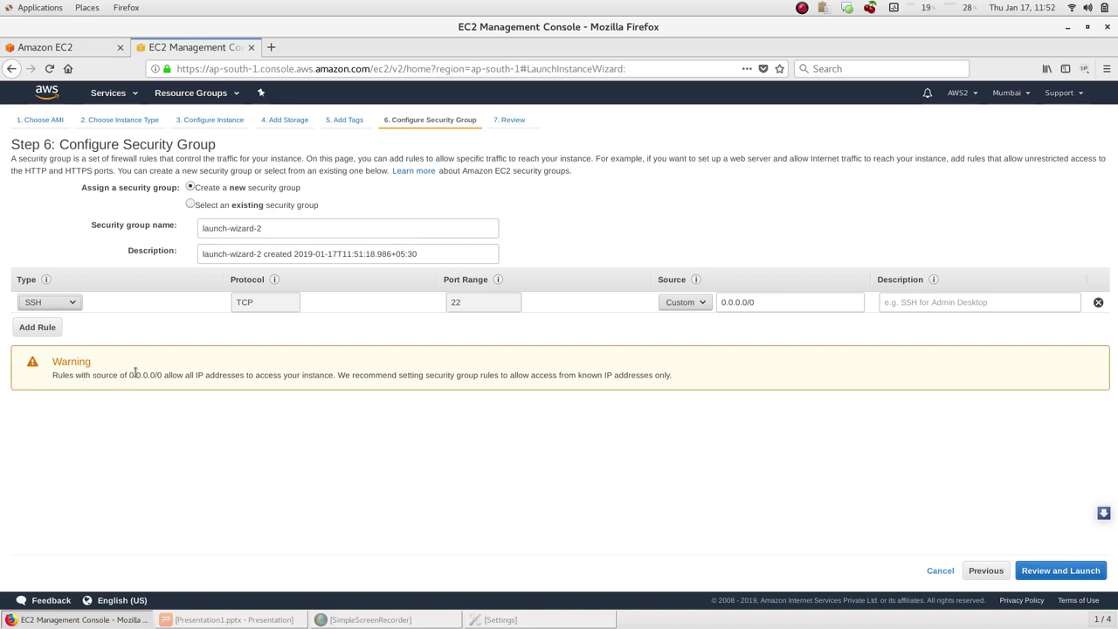
Step: Leave the SSH source at 0.0.0.0/0 and go to the launch review
drag(129, 375, 163, 375)
drag(162, 376, 131, 375)
click(528, 441)
click(771, 303)
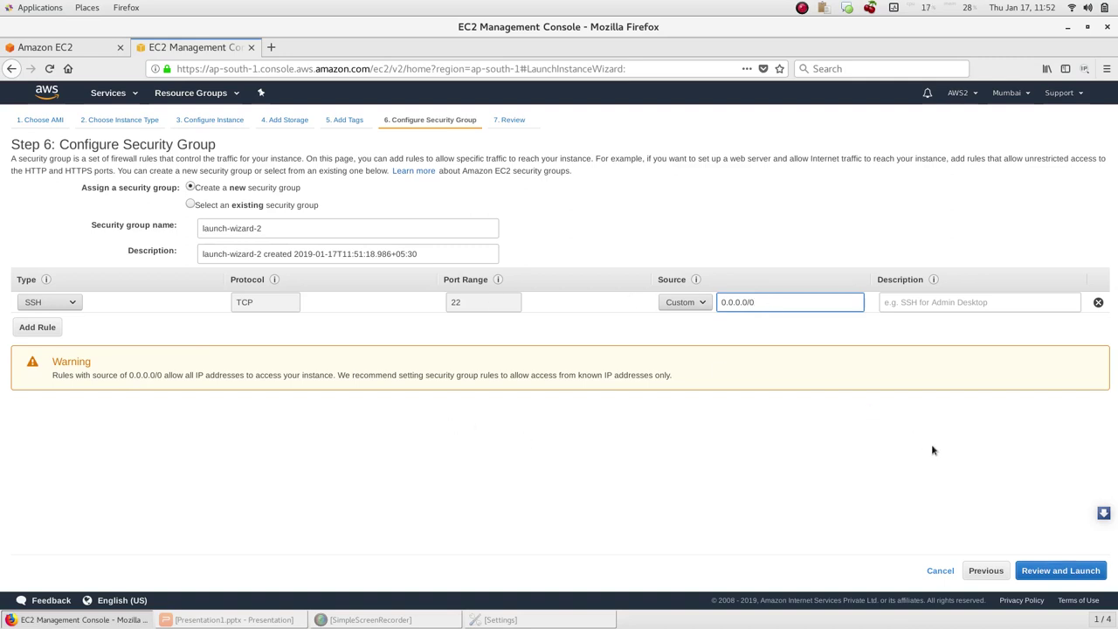
click(1055, 572)
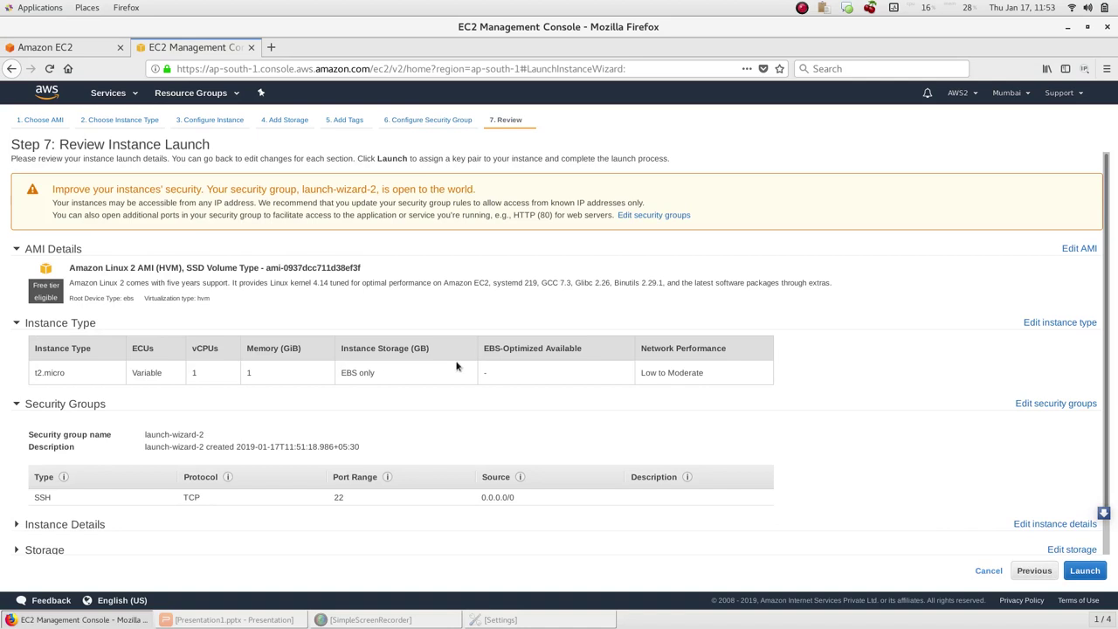
Step: Scroll past the launch review details and launch to reach the key pair prompt
scroll(133, 282, down, 1)
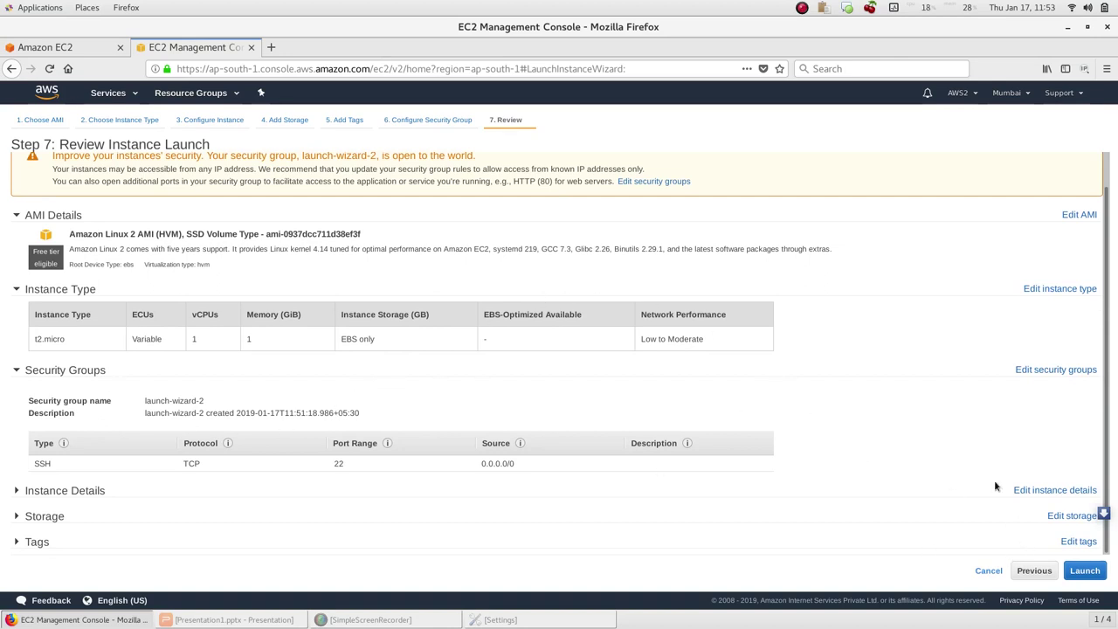
click(1083, 572)
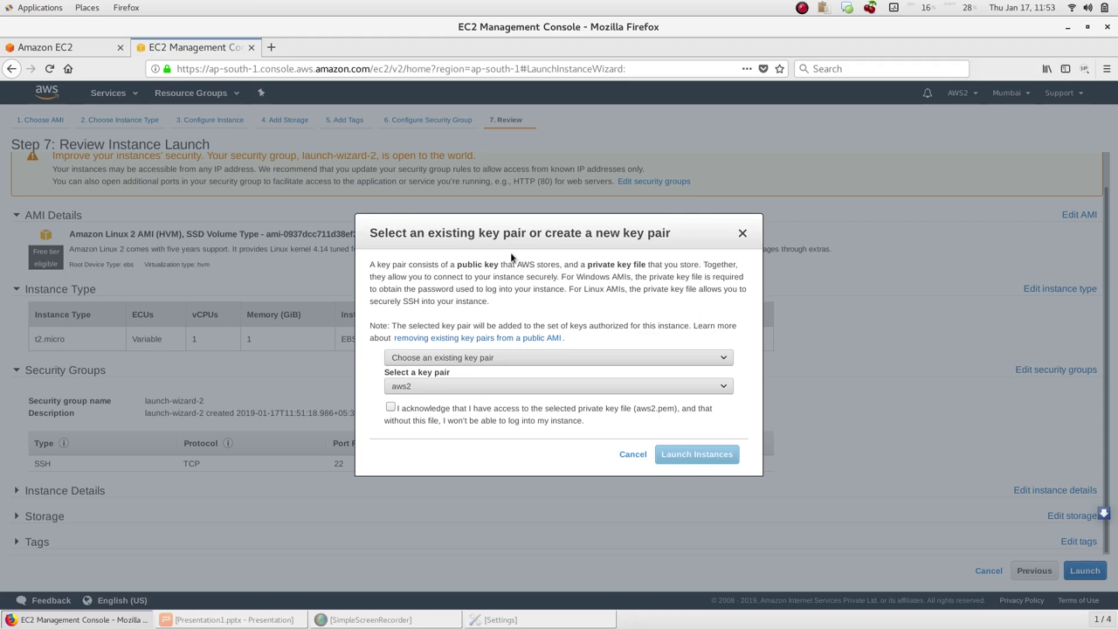
Step: Choose to create a new key pair instead of reusing aws2
click(490, 363)
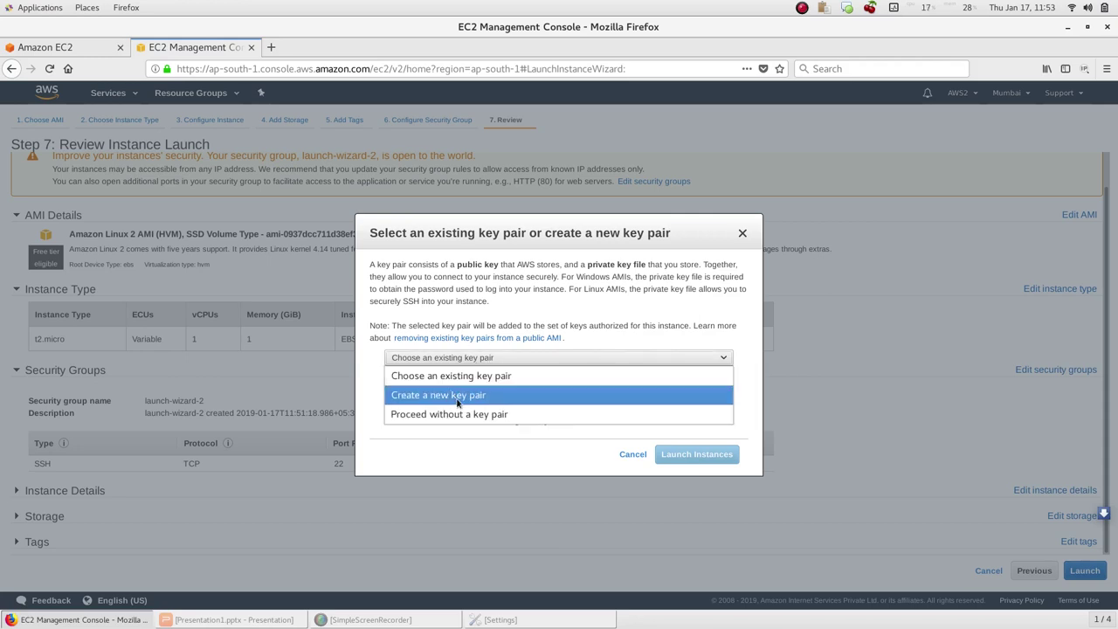
click(457, 357)
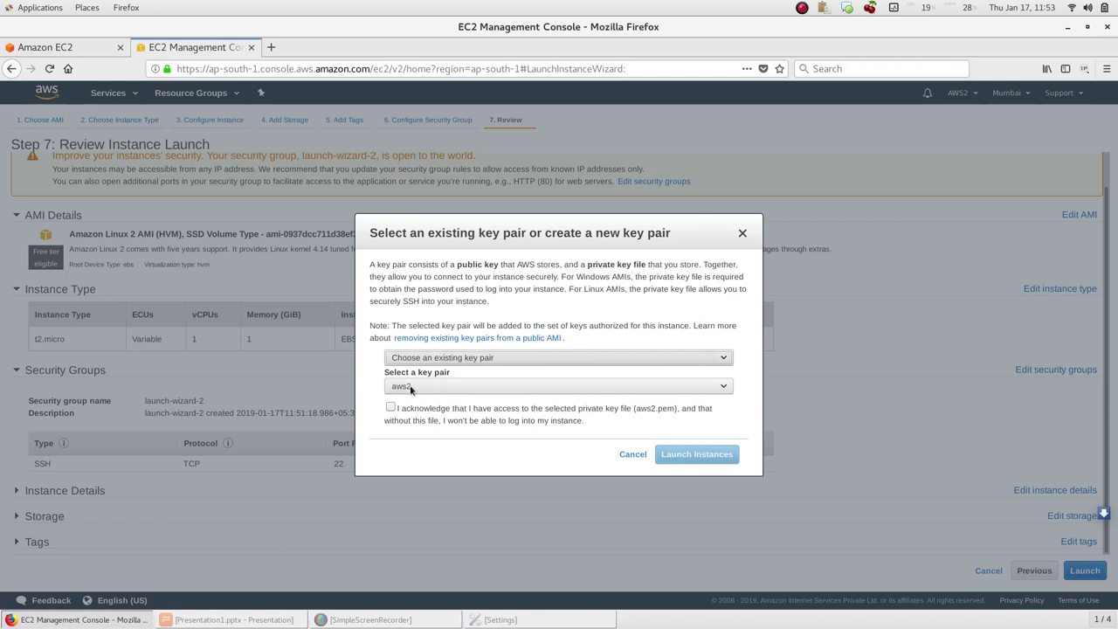
click(514, 361)
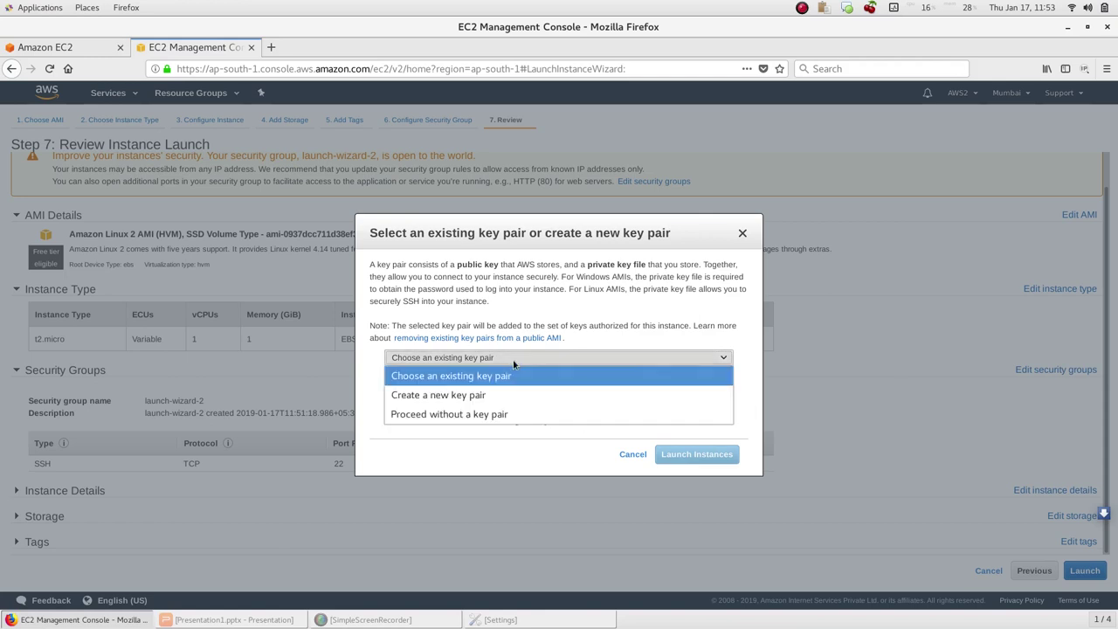
click(475, 394)
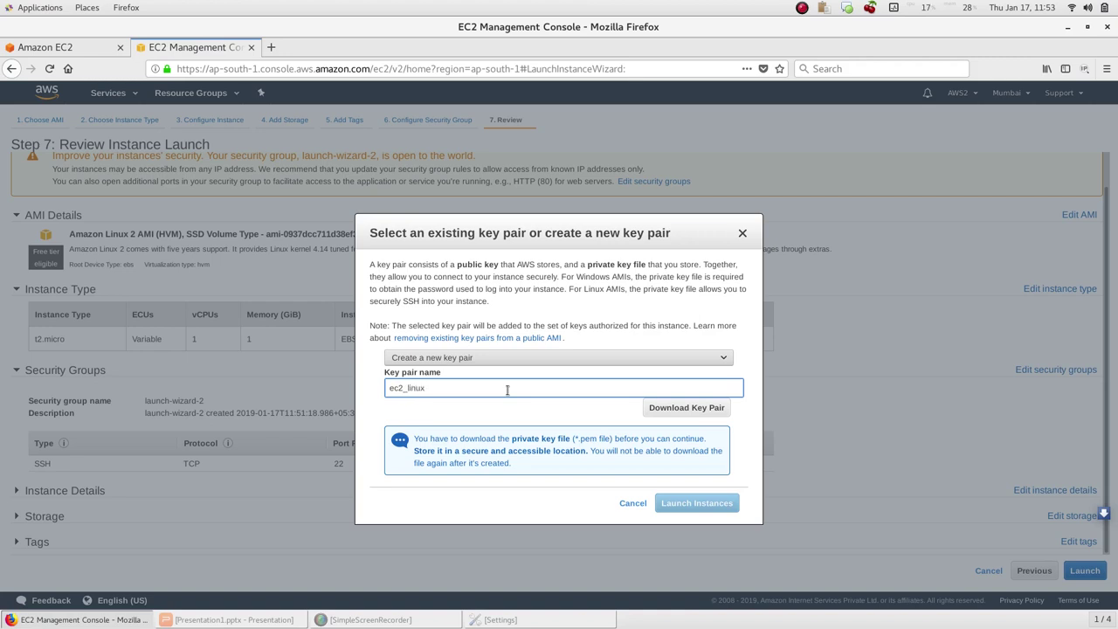
Step: Download and save the ec2_linux.pem key file, then launch the instances
click(694, 414)
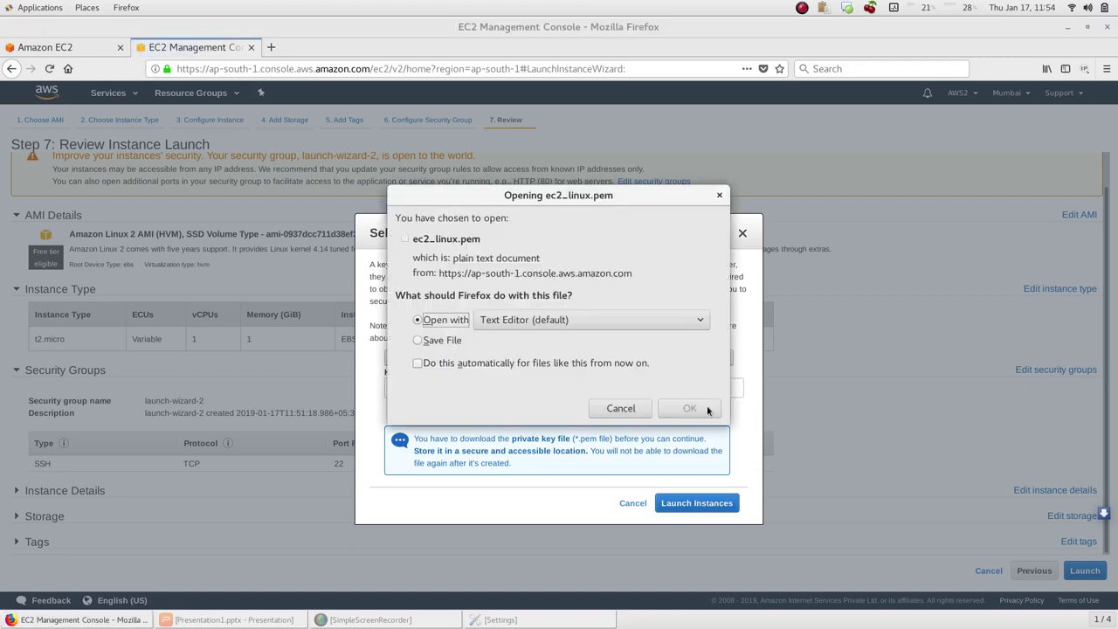
click(430, 342)
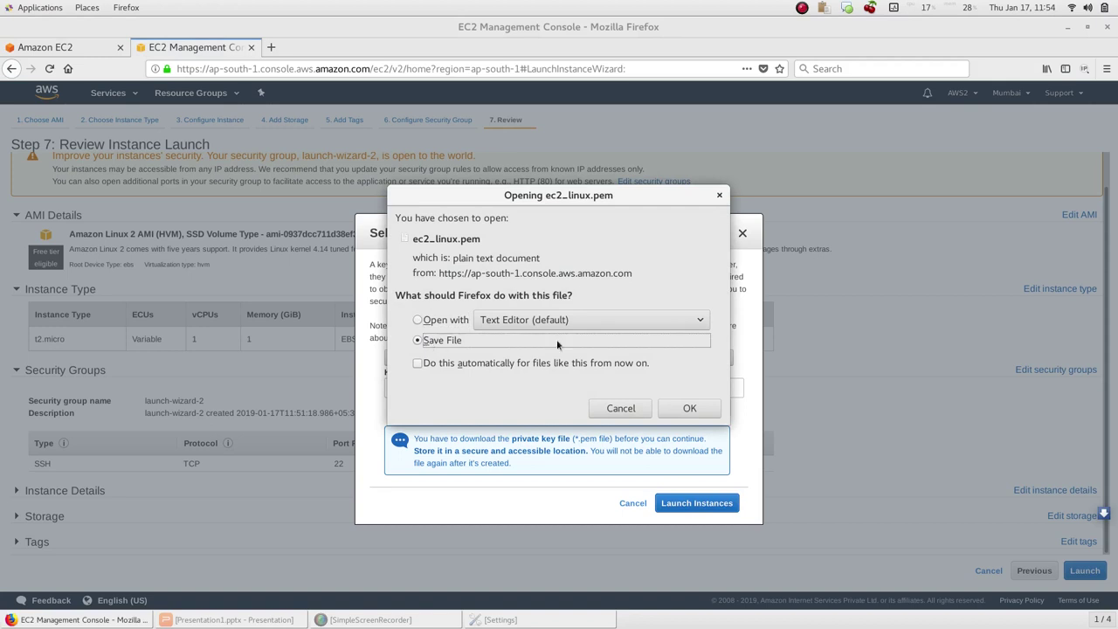
click(687, 410)
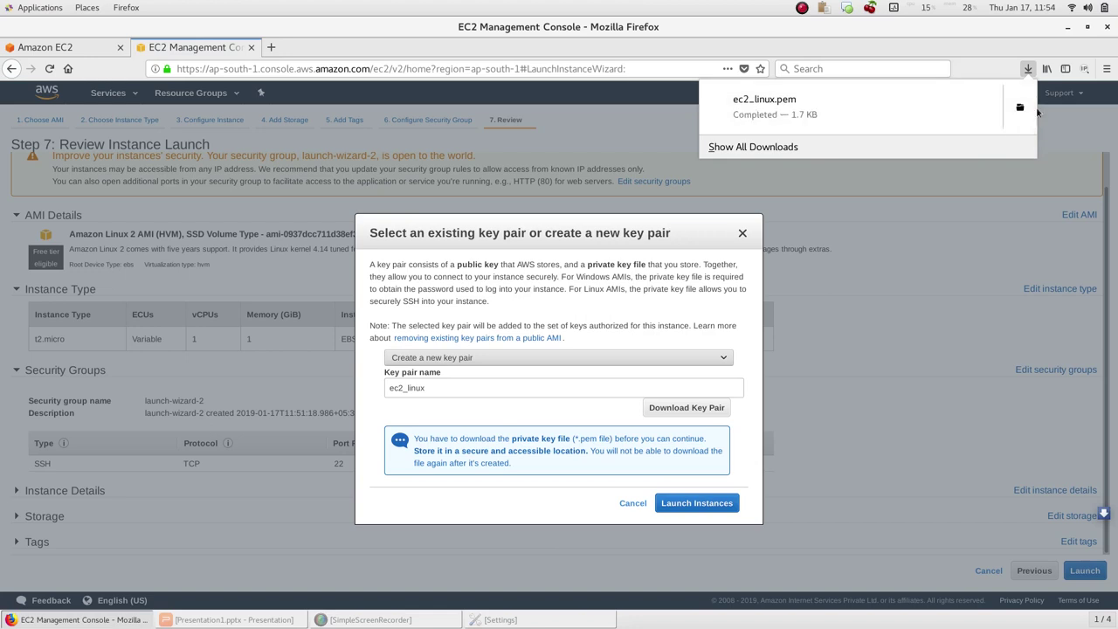
click(1028, 68)
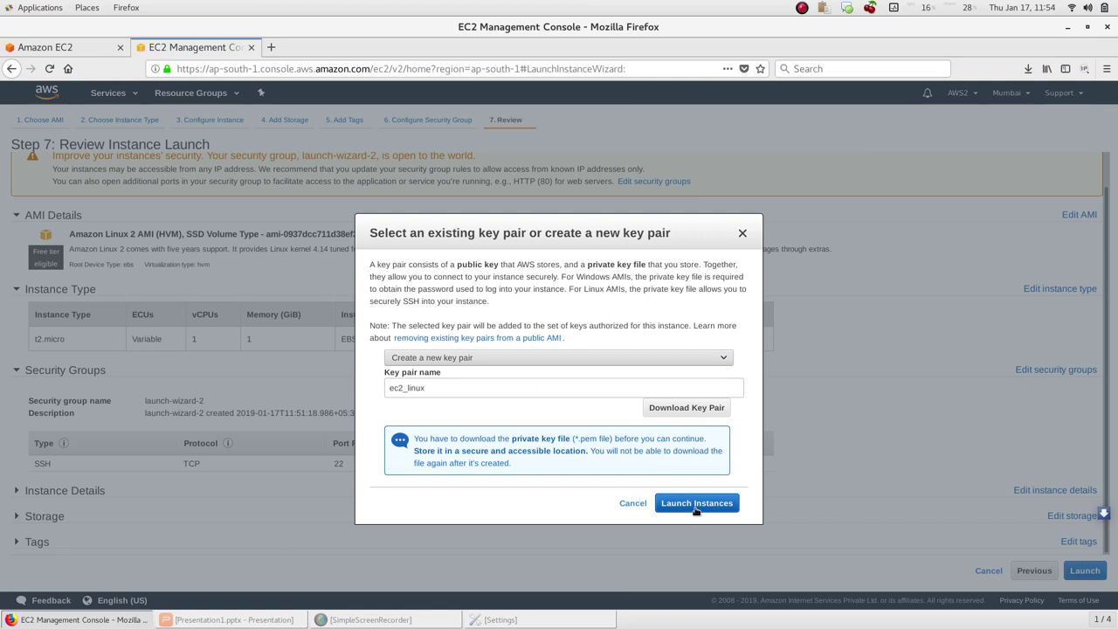
click(695, 503)
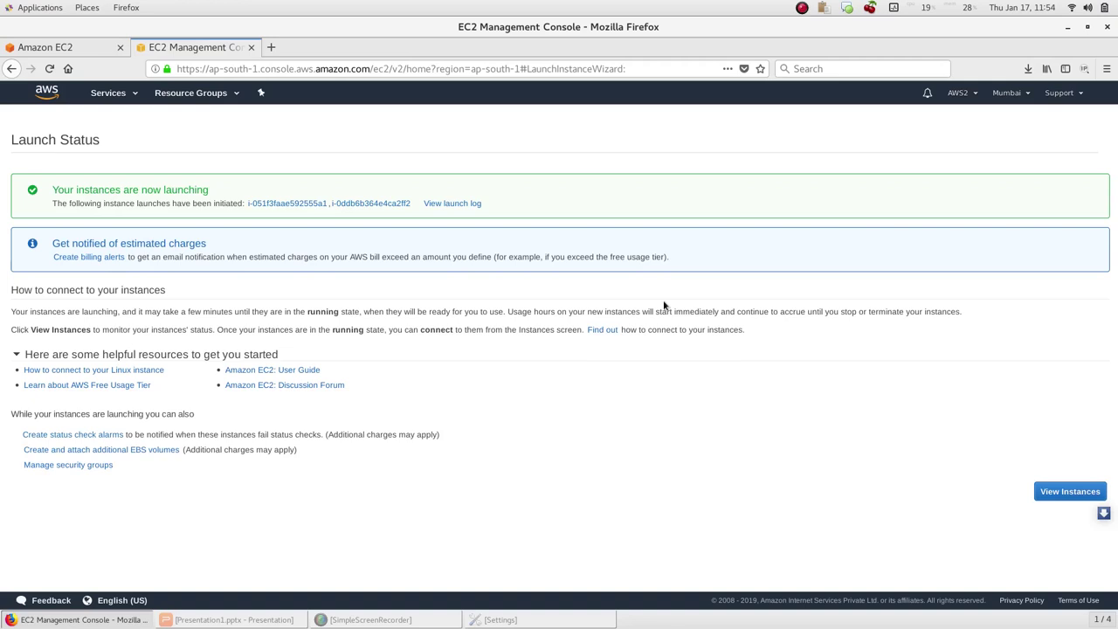
Step: Go to the Instances list showing both new EC2_Linux t2.micro instances
click(1059, 494)
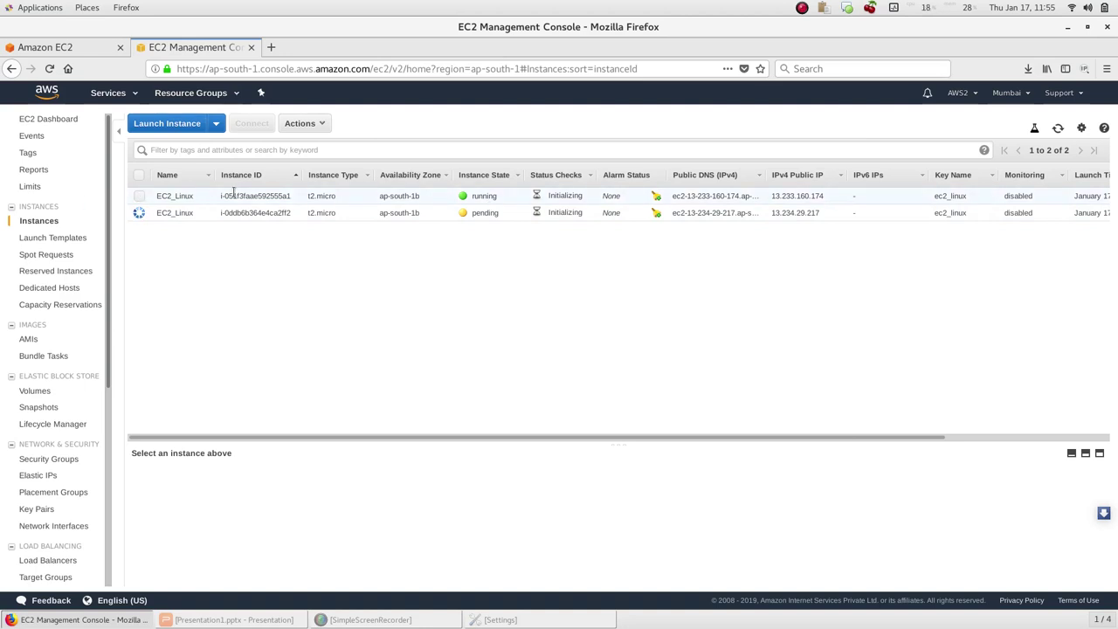
click(140, 196)
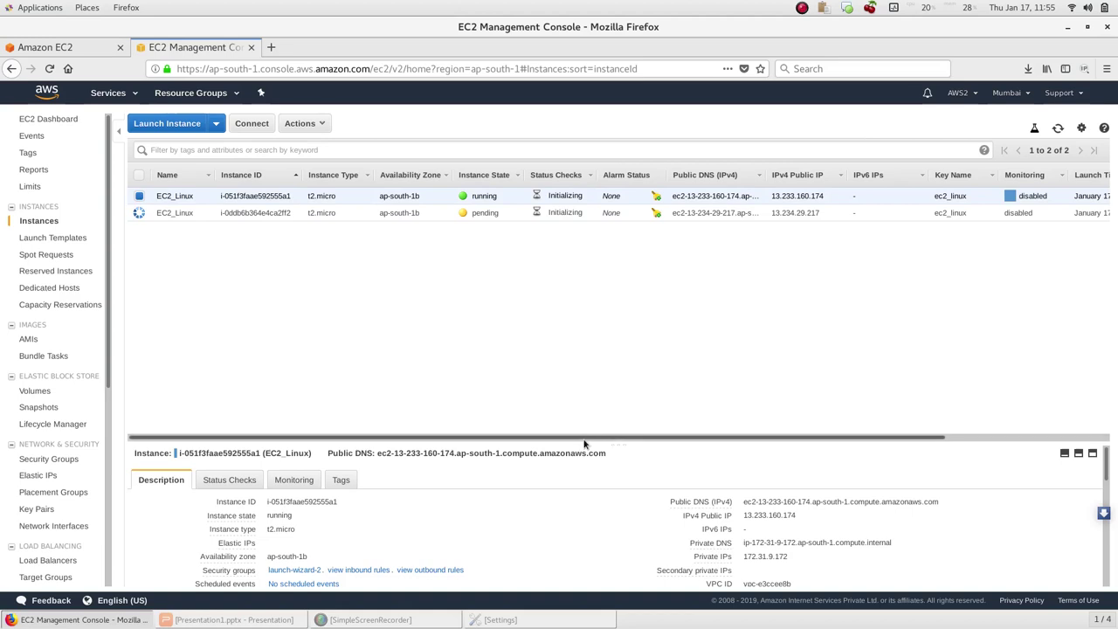
drag(585, 441, 582, 329)
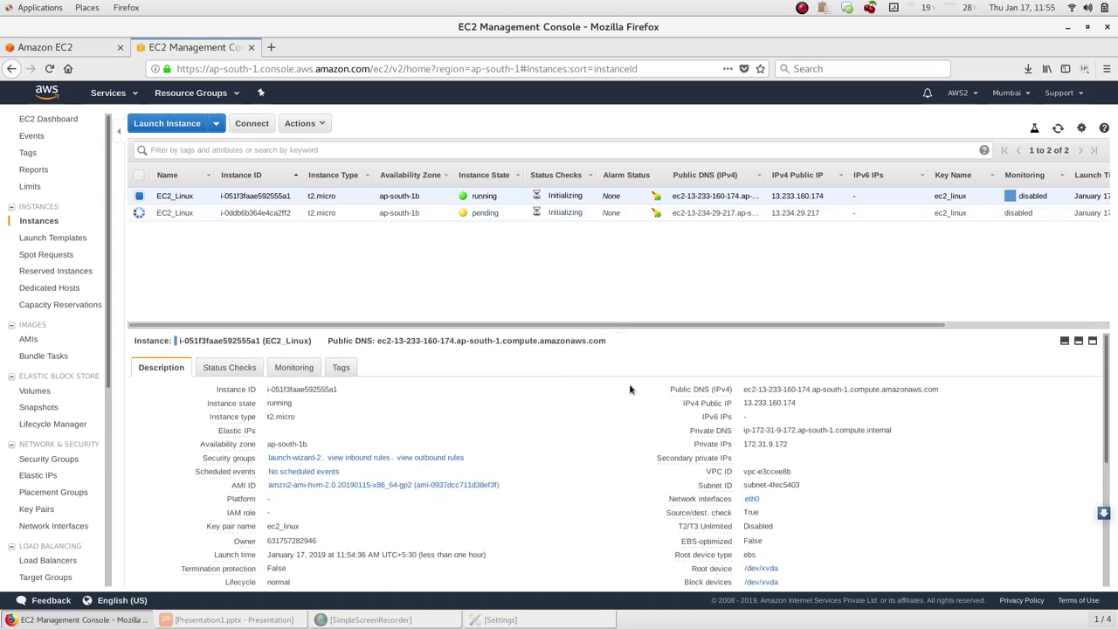
mouse_move(772, 402)
drag(795, 401, 746, 399)
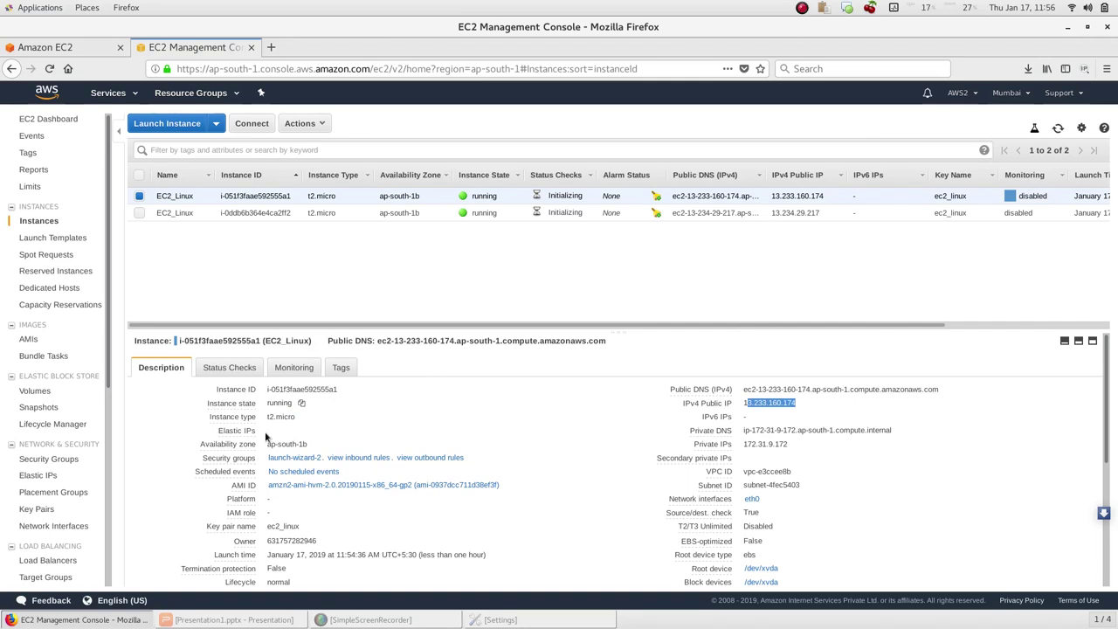
mouse_move(261, 422)
drag(745, 400, 786, 405)
click(743, 389)
drag(744, 390, 761, 392)
scroll(690, 446, down, 1)
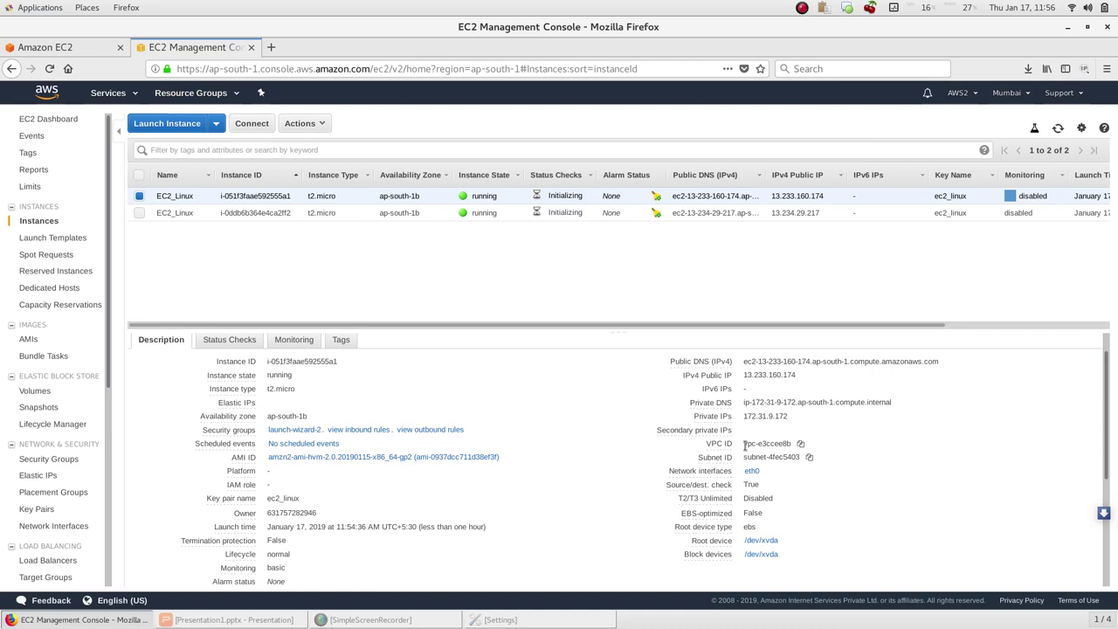
scroll(364, 426, down, 4)
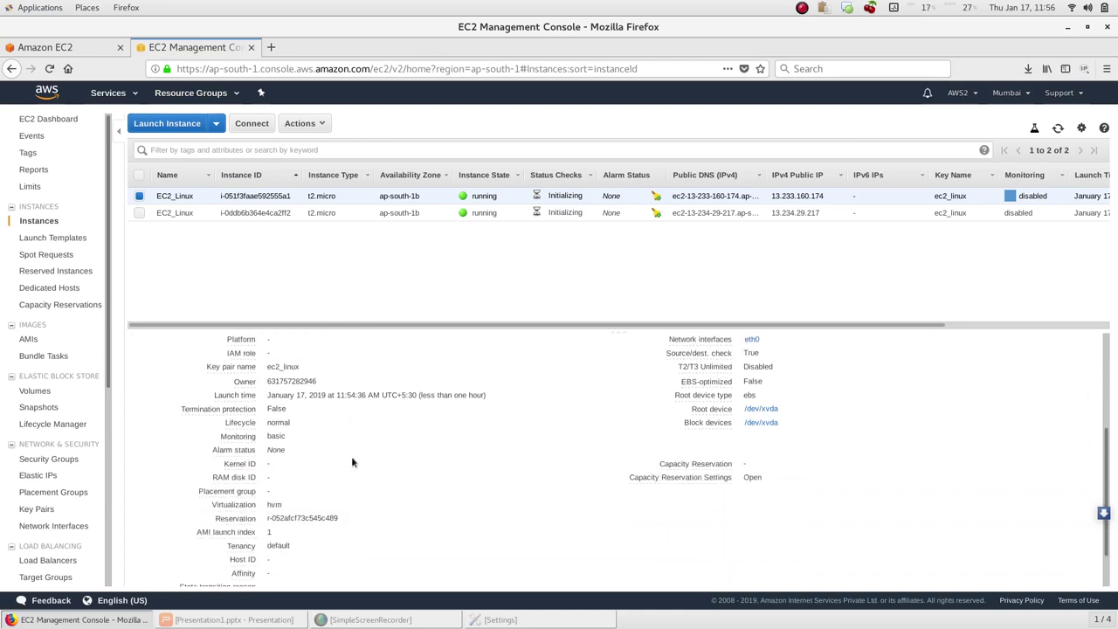
scroll(342, 531, up, 5)
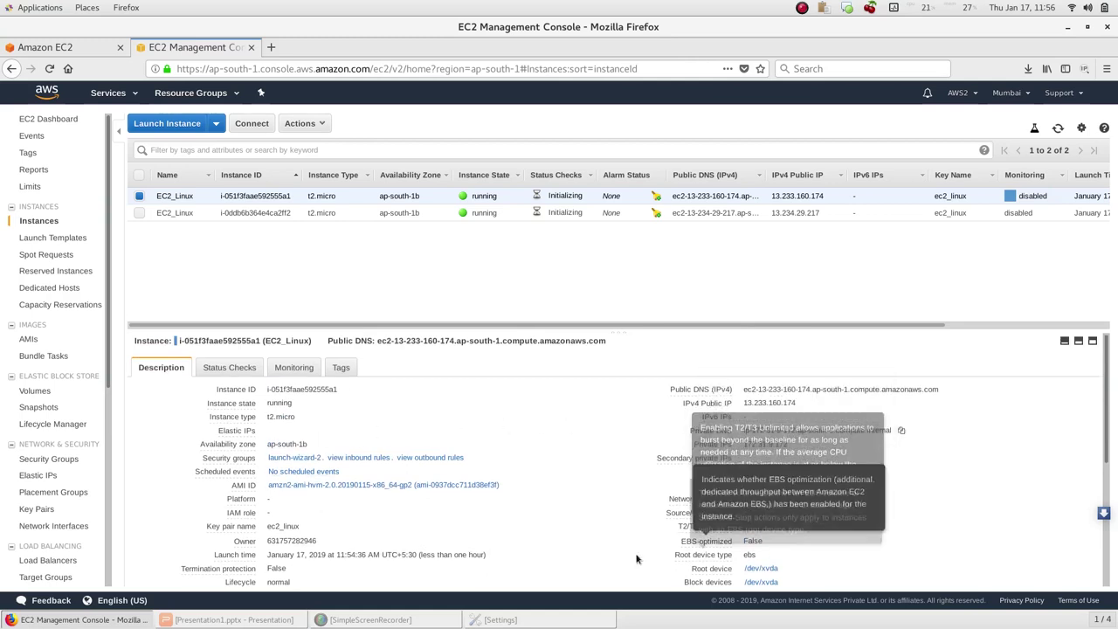
scroll(349, 445, down, 1)
scroll(288, 428, up, 1)
click(241, 367)
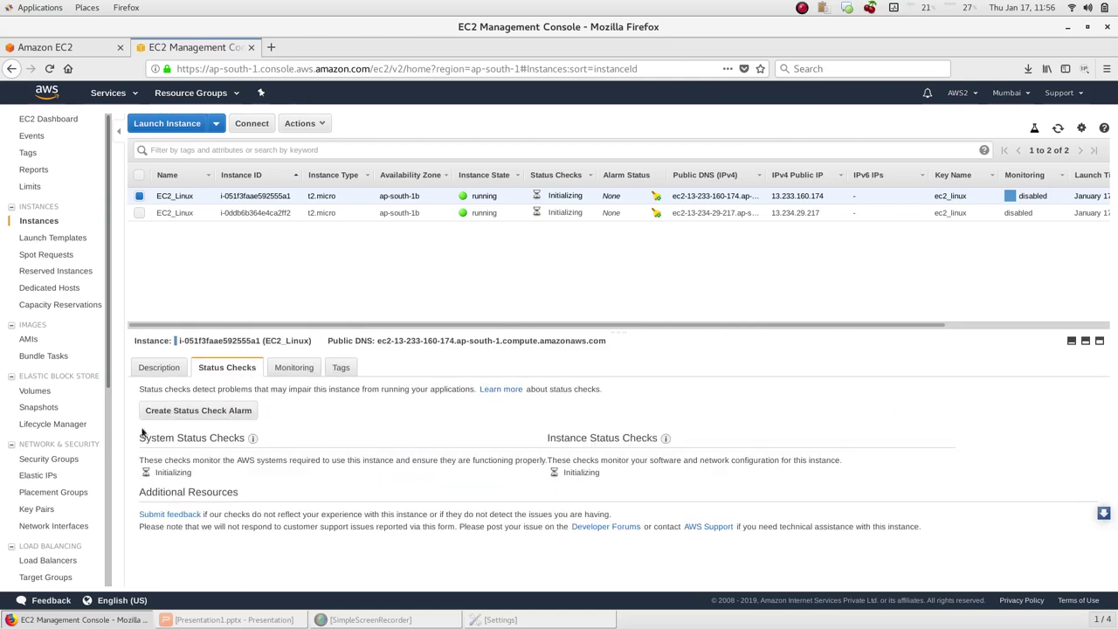
click(292, 368)
scroll(229, 393, down, 1)
scroll(231, 397, up, 1)
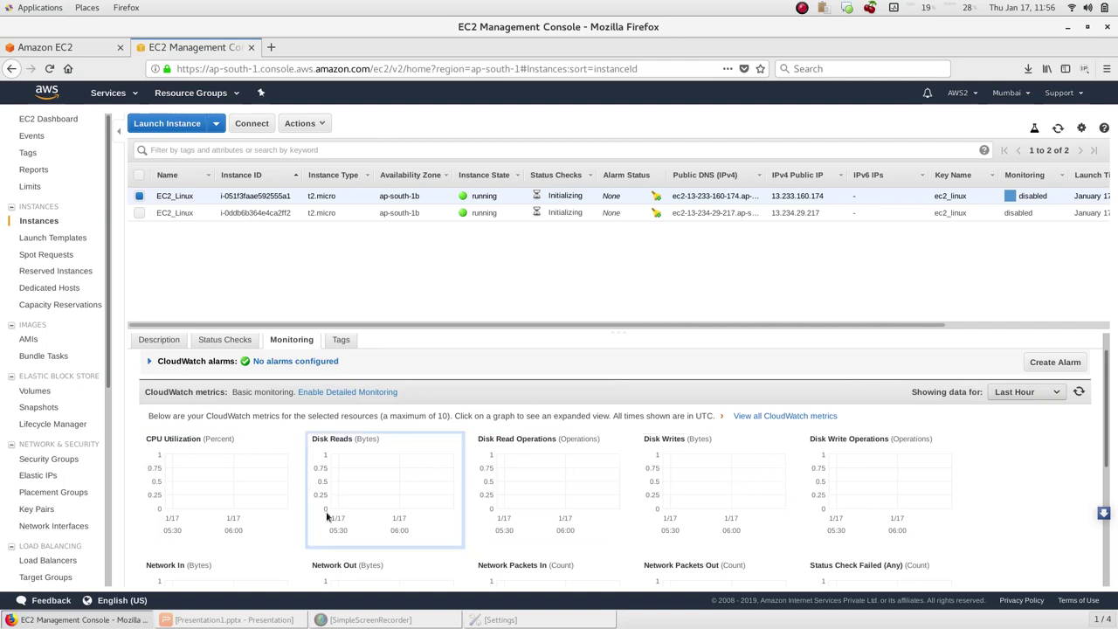
scroll(358, 511, down, 1)
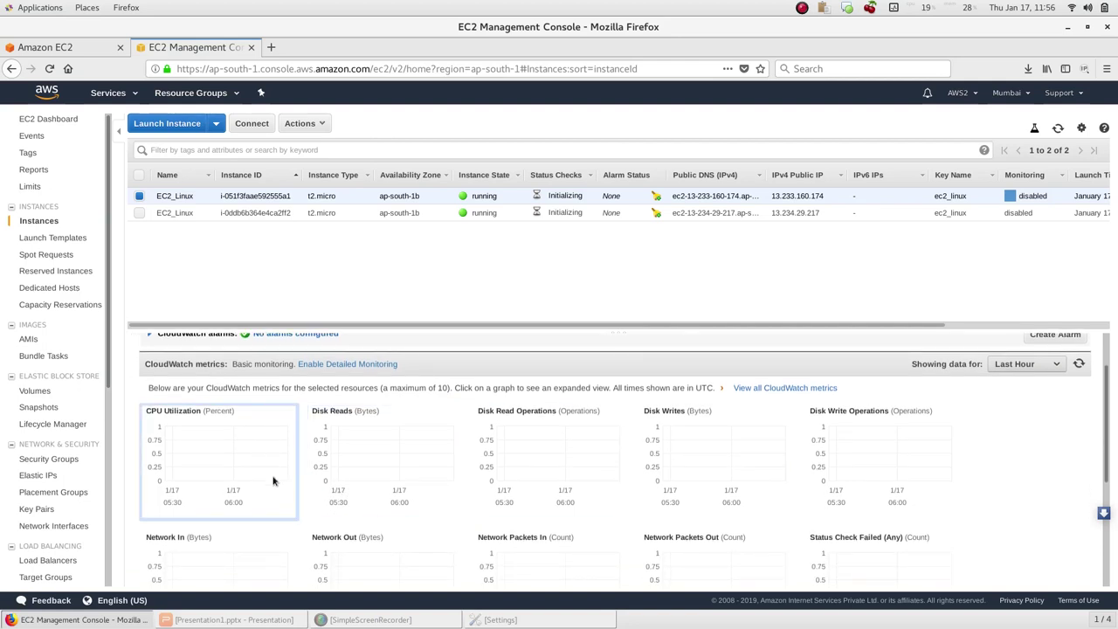
scroll(273, 480, up, 2)
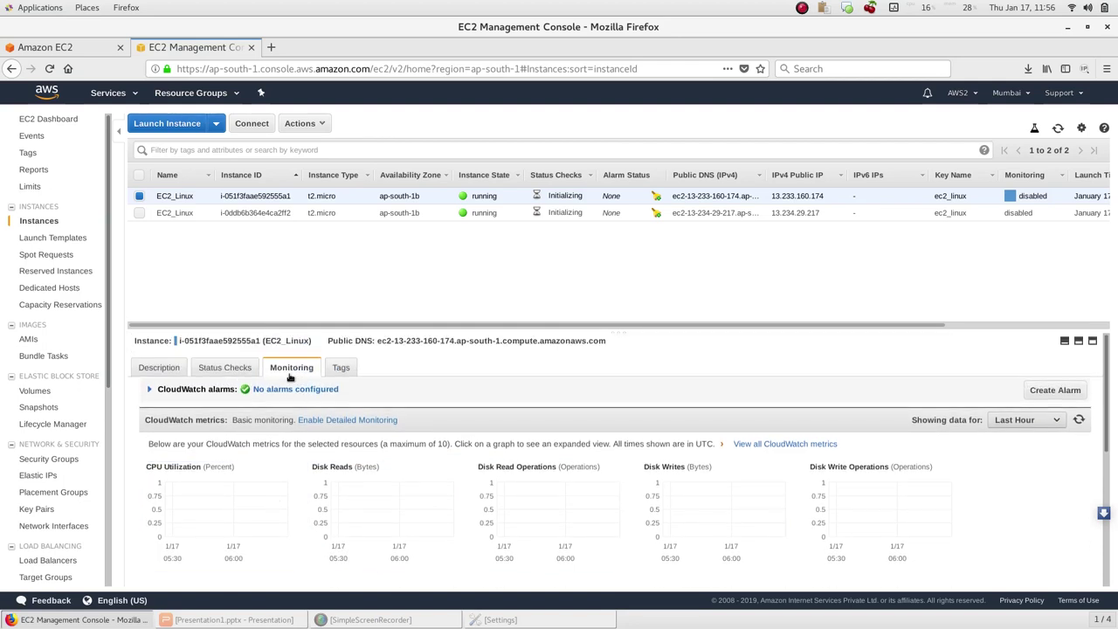
click(339, 367)
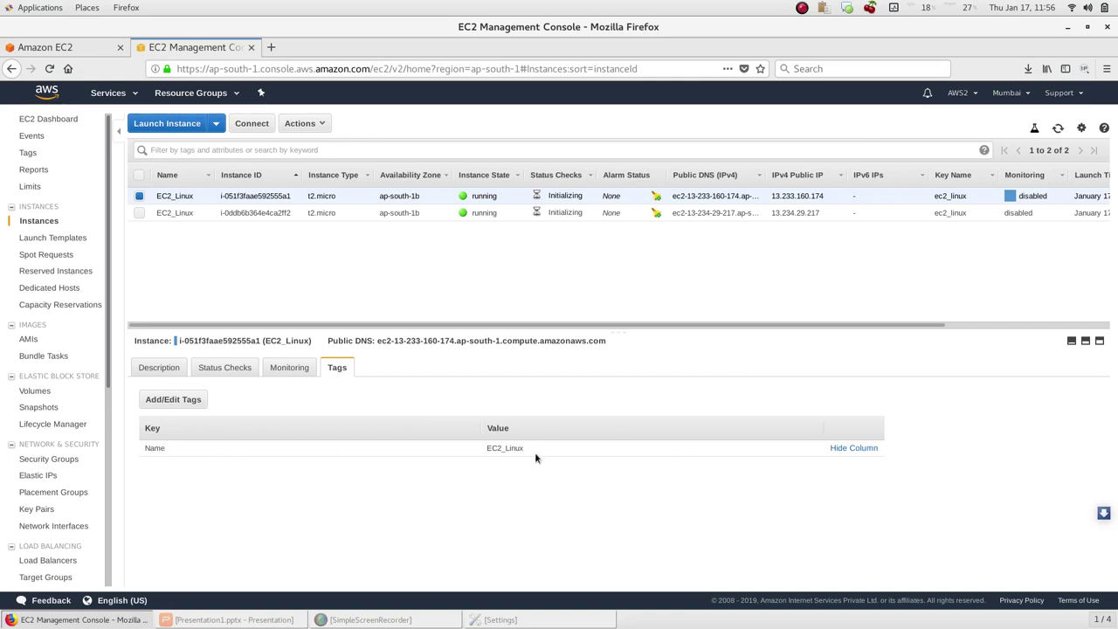
click(162, 369)
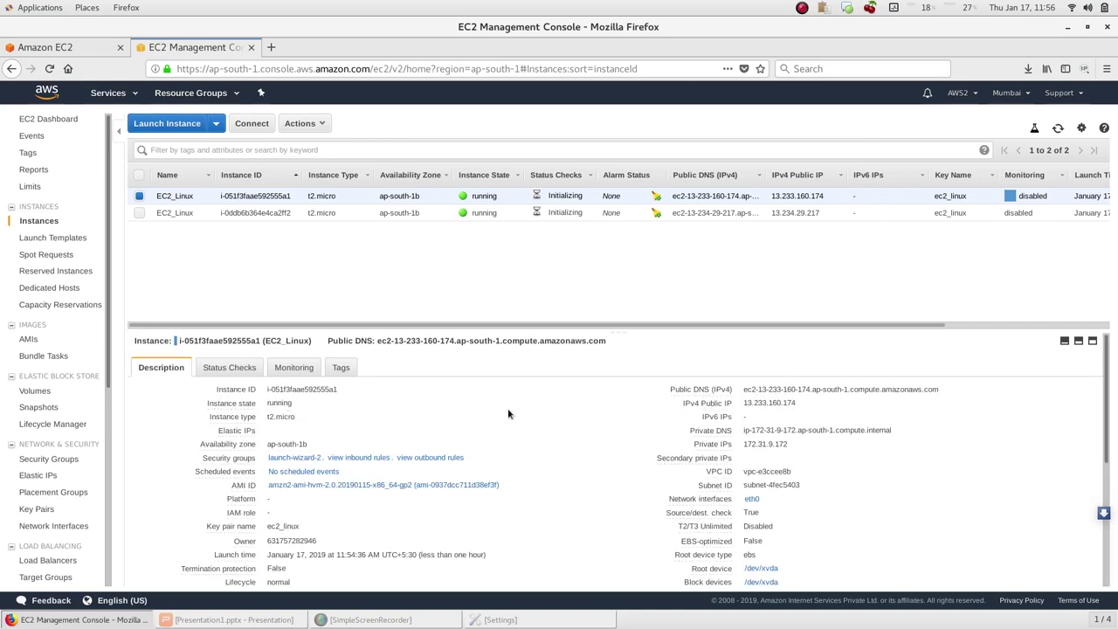
scroll(507, 407, down, 1)
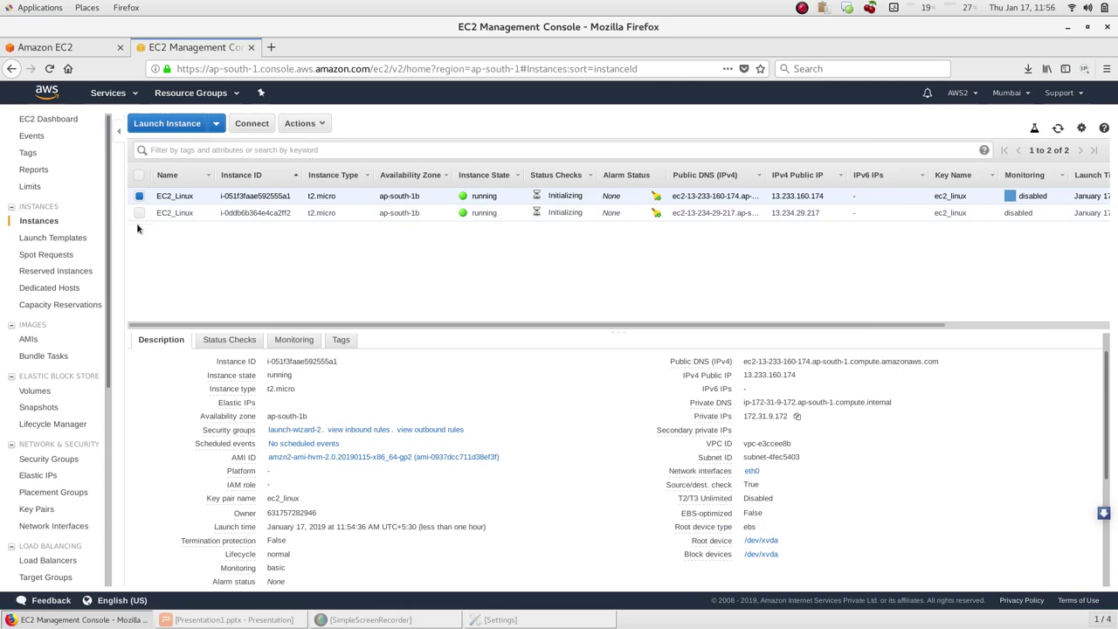
Step: View the second EC2_Linux instance's Description, then reselect the first instance
click(139, 197)
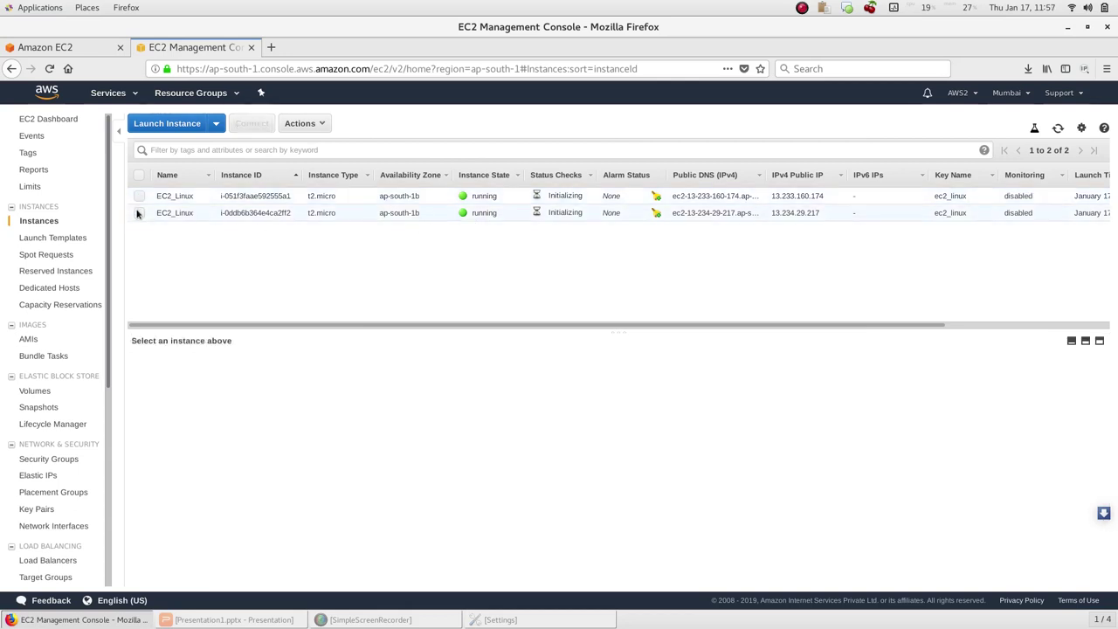
click(138, 213)
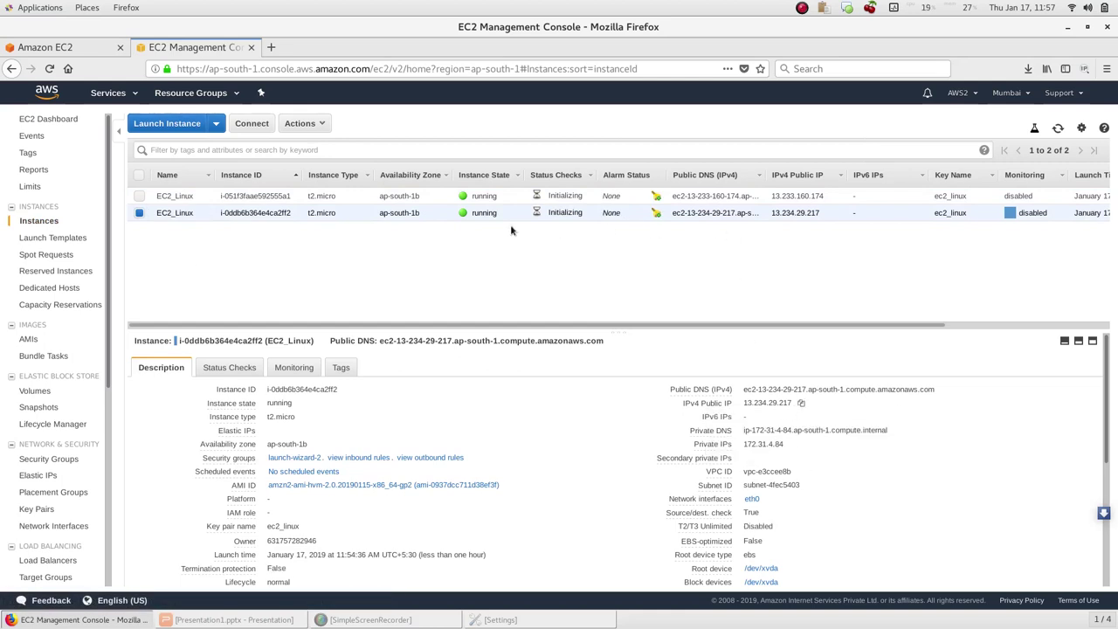
click(139, 212)
click(140, 196)
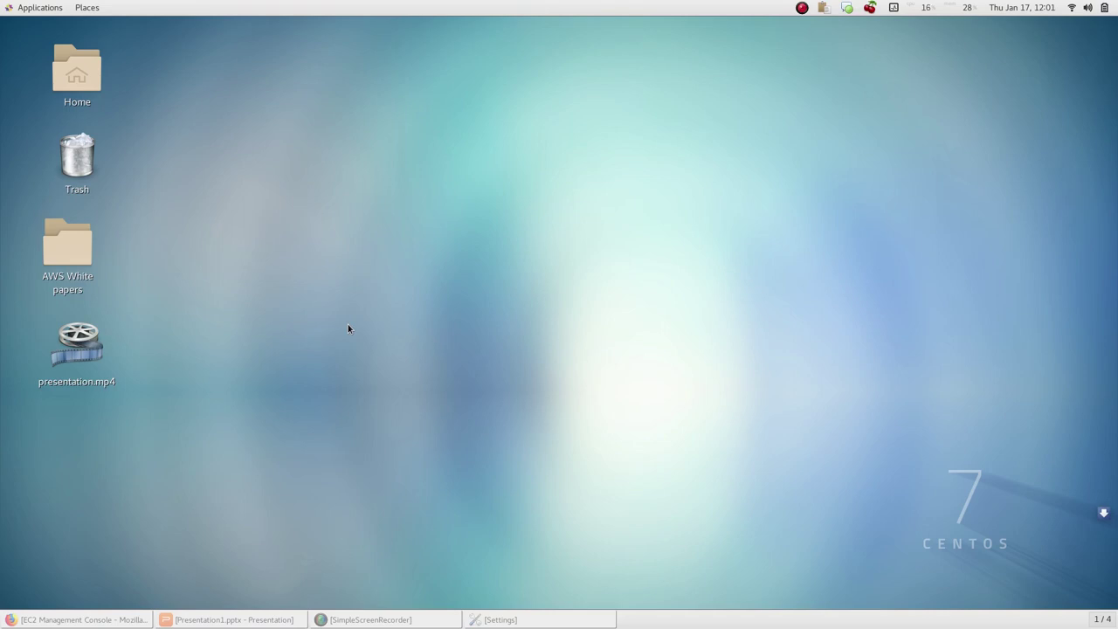
Step: In a new terminal, change into the home Downloads folder
key(ctrl+alt+t)
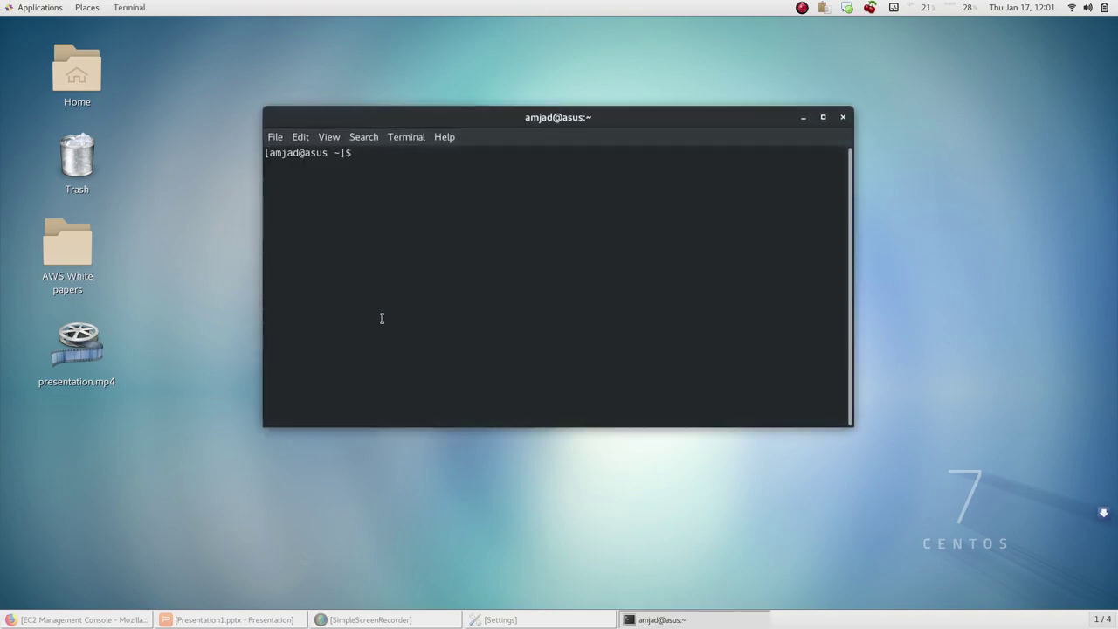
text(cd /home/amjad/D)
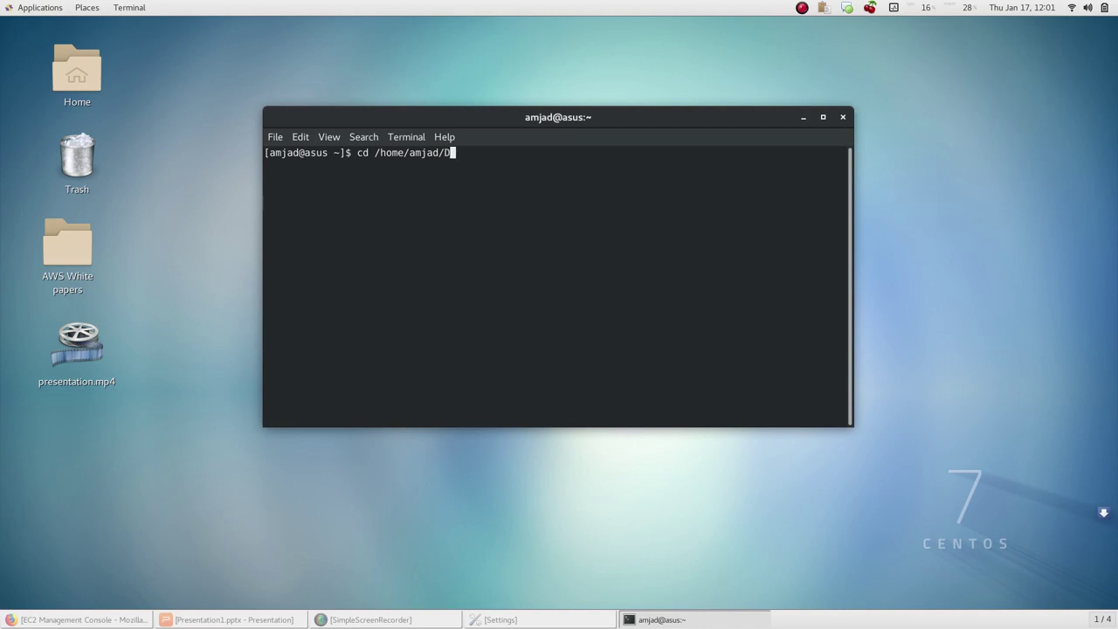
text(ownloads/c)
key(BackSpace)
text(ec2_)
key(BackSpace)
key(BackSpace)
key(BackSpace)
key(BackSpace)
key(Return)
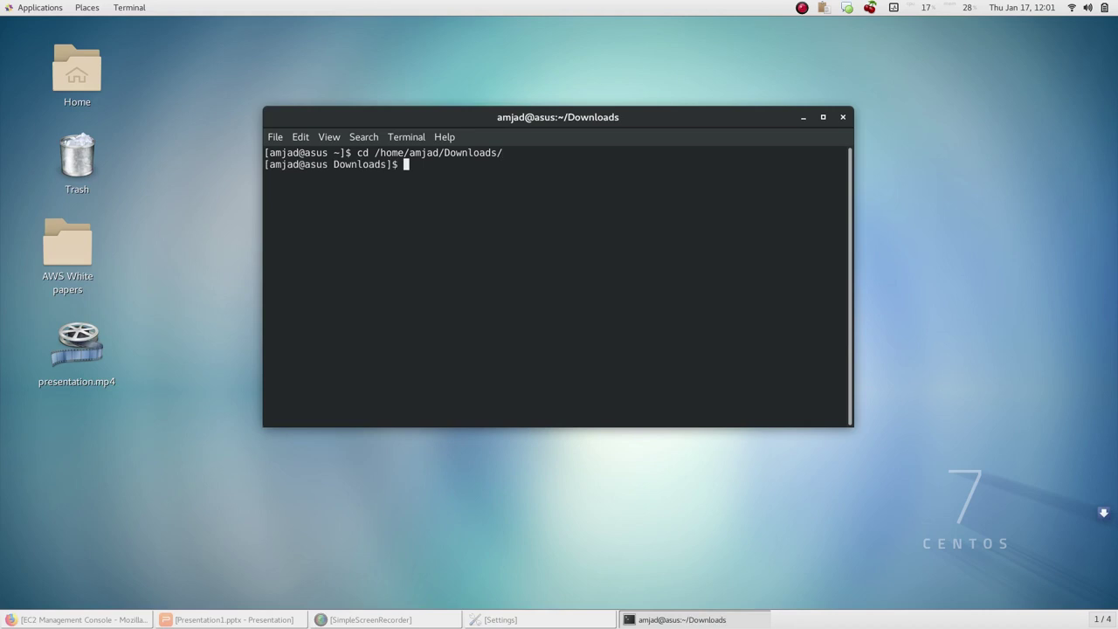
Step: Copy ec2_linux.pem into ~/.ssh/ and change into that folder
text(cp ec2_li)
key(Tab)
text(/home/am)
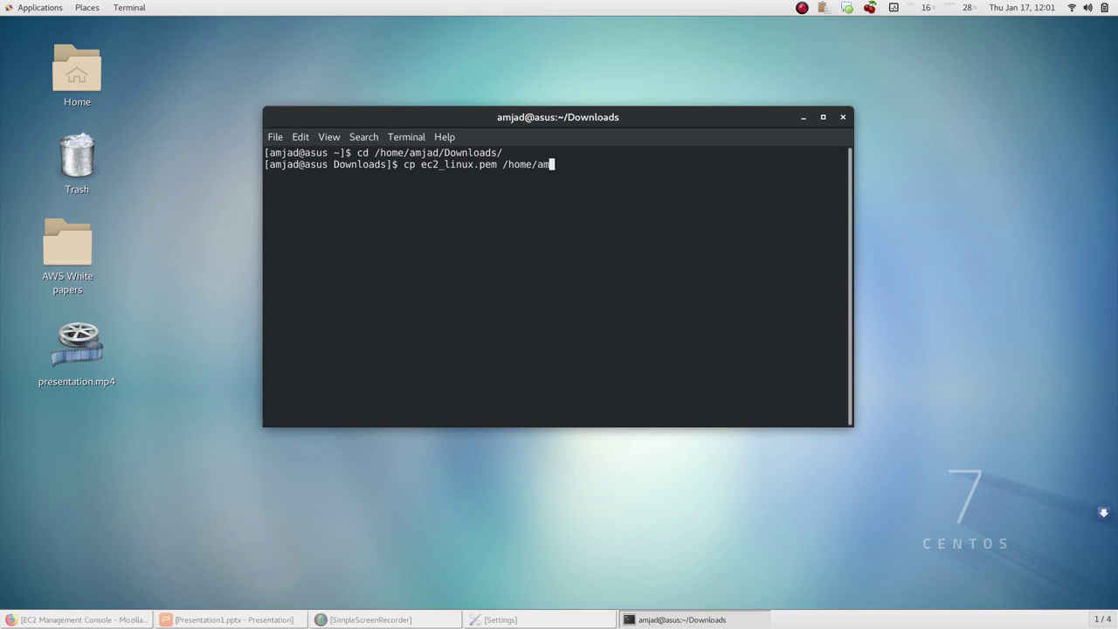
text(jad/.ssh/)
key(Return)
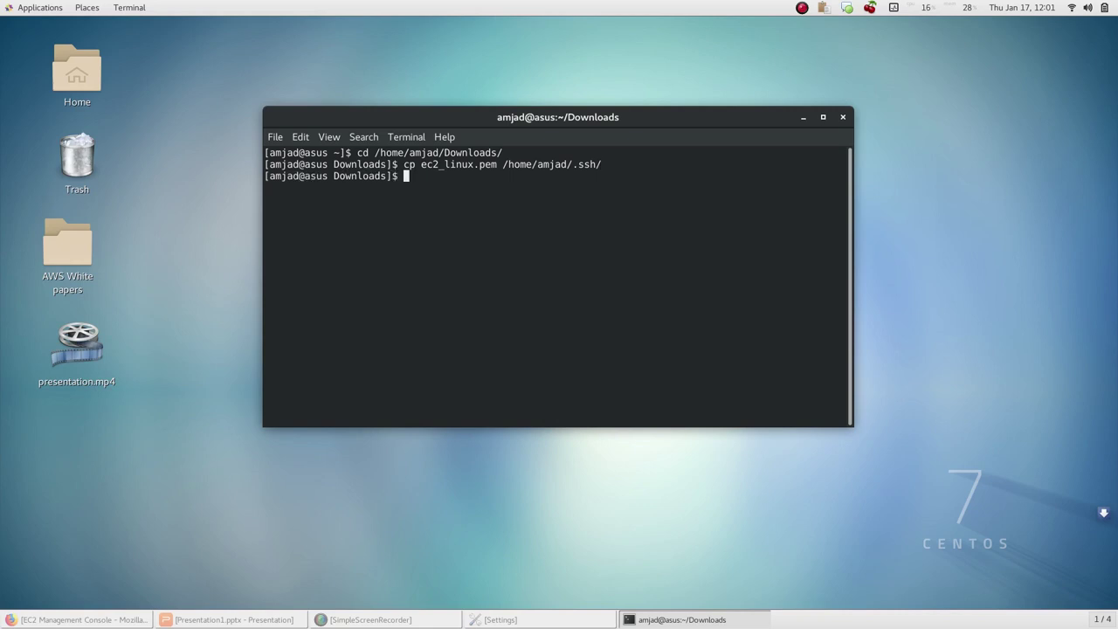
text(cd /home/amjad/.ssh/)
key(Return)
Step: List the .ssh folder's files with ls, picking out ec2_linux.pem
text(l)
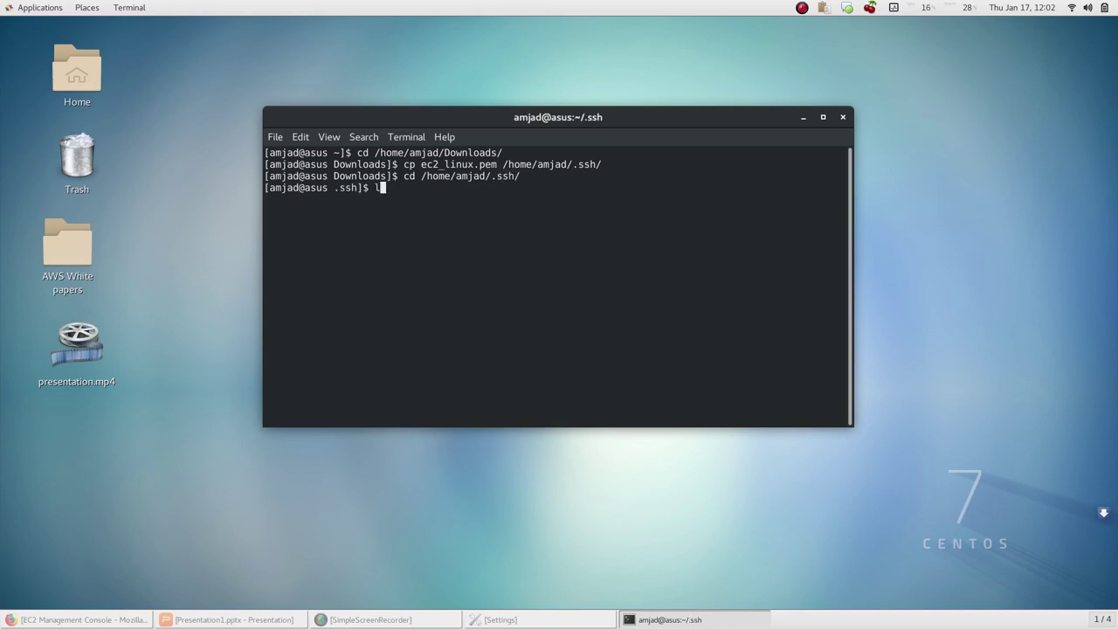
text(s)
key(Return)
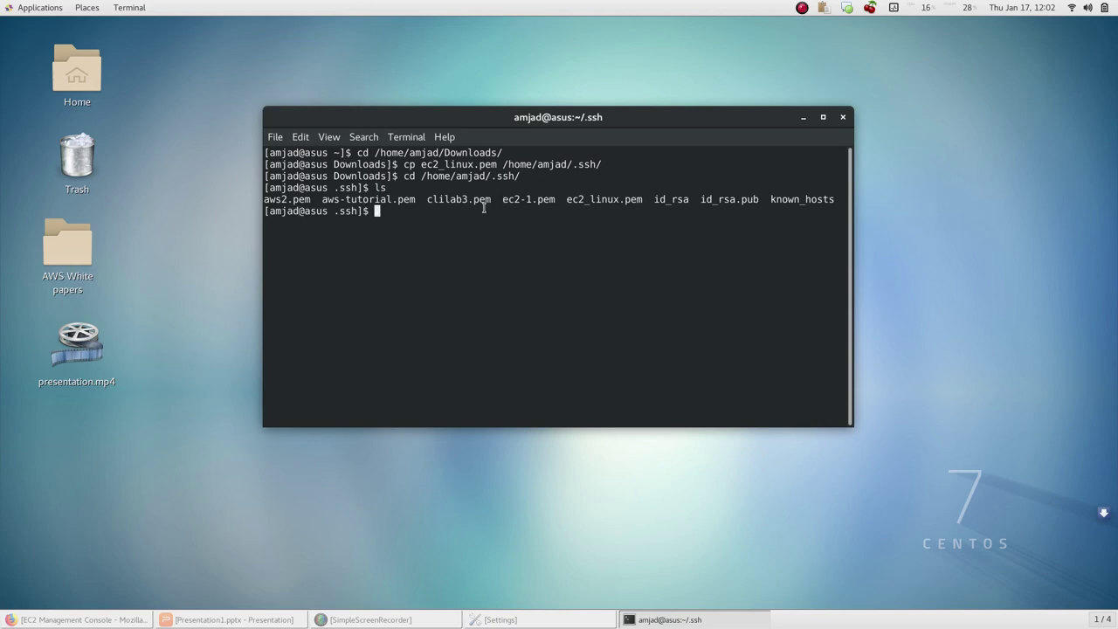
drag(566, 199, 641, 200)
click(619, 254)
Step: Run ls -al to see ec2_linux.pem's rw-rw-r-- permissions, then begin typing chmod 600
text(ls -al)
key(Return)
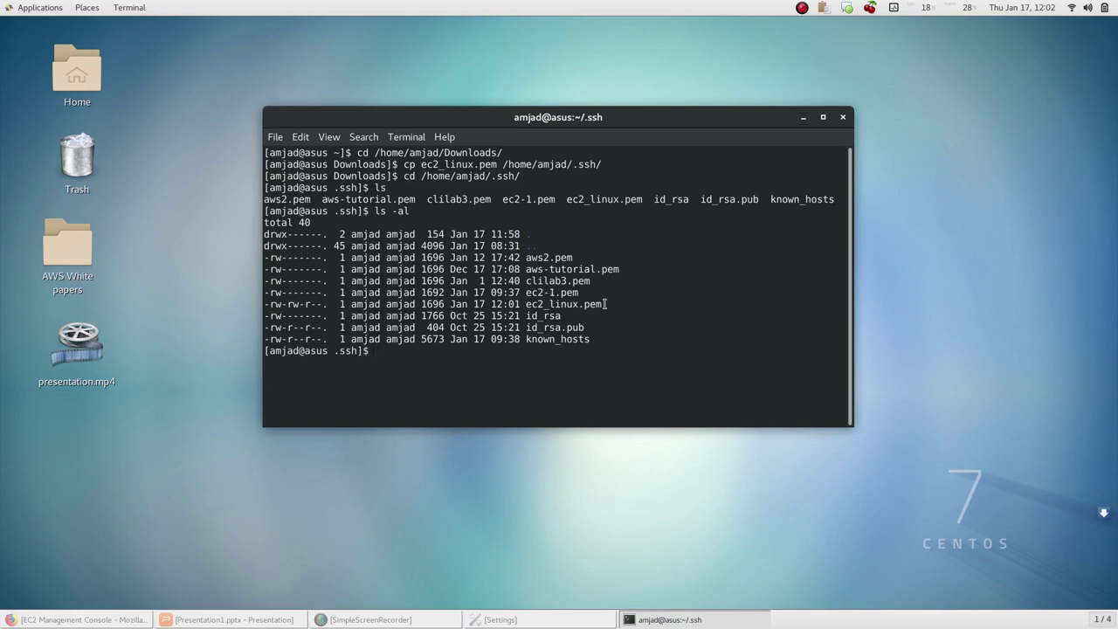
drag(609, 304, 265, 303)
click(265, 303)
text(chmod 600)
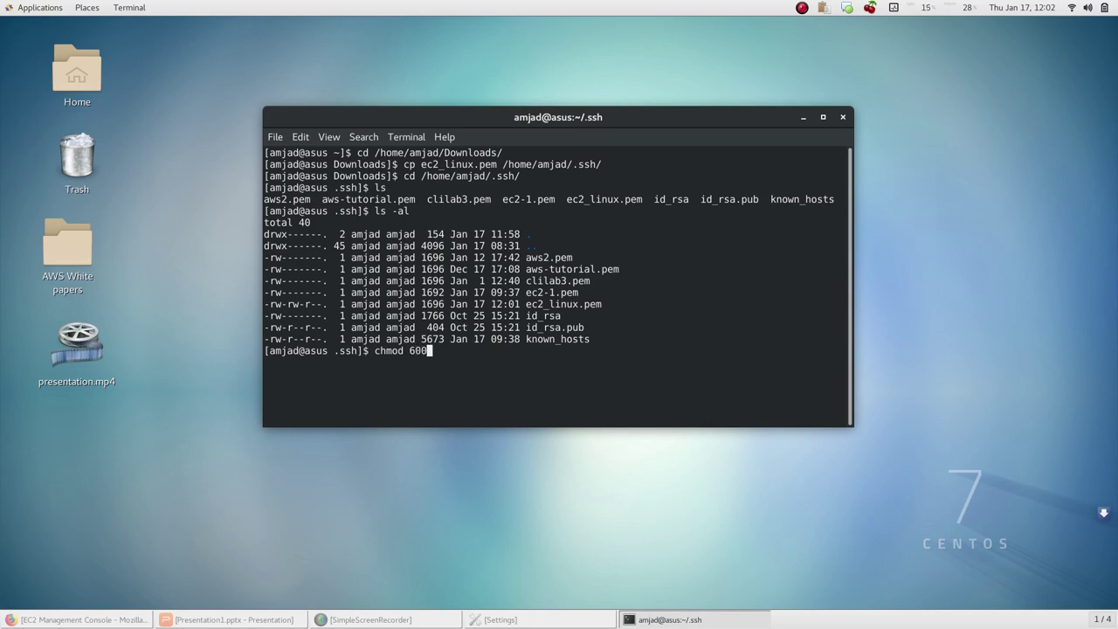